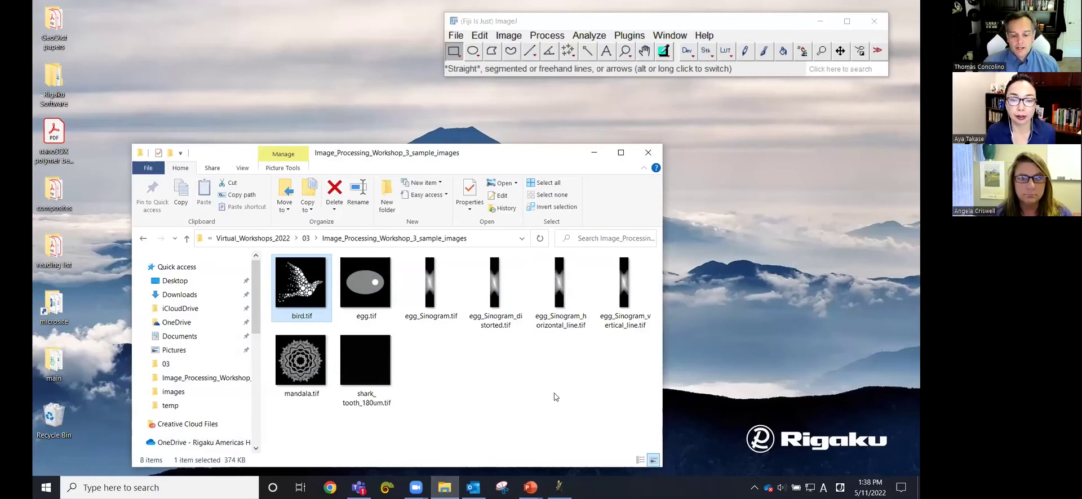
- Open egg.tif in Fiji from File Explorer, zoom it to 75%, and move it aside
left_click(370, 302)
left_click_drag(370, 304, 684, 44)
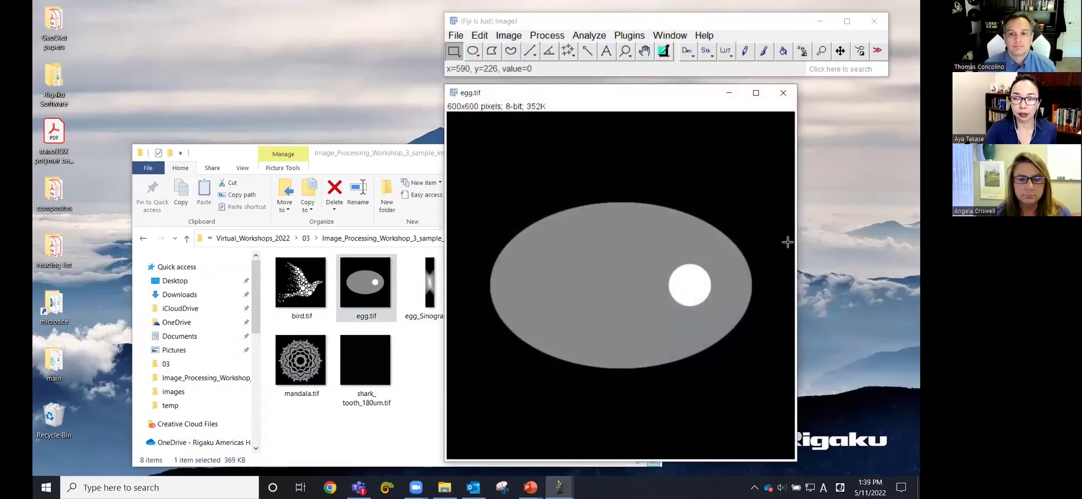
key("minus")
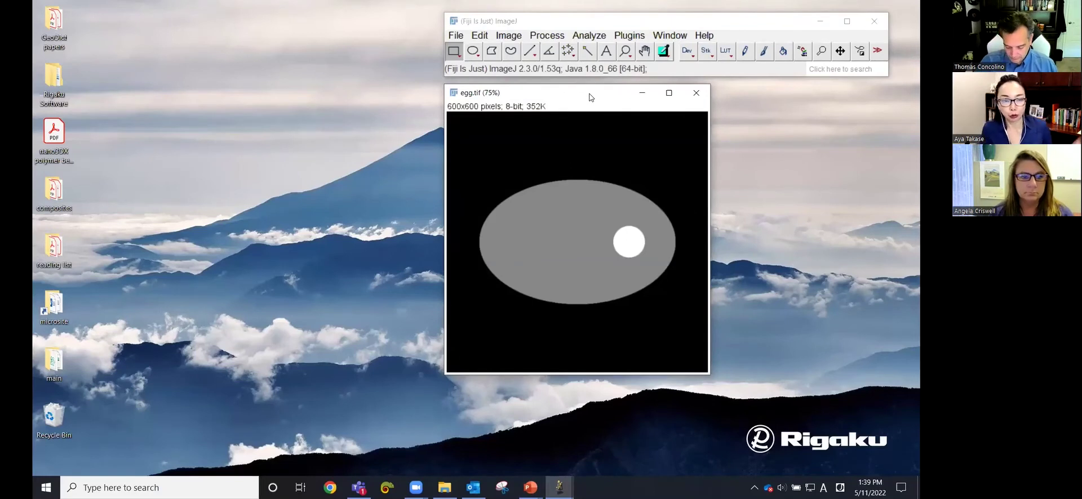
left_click_drag(589, 98, 362, 135)
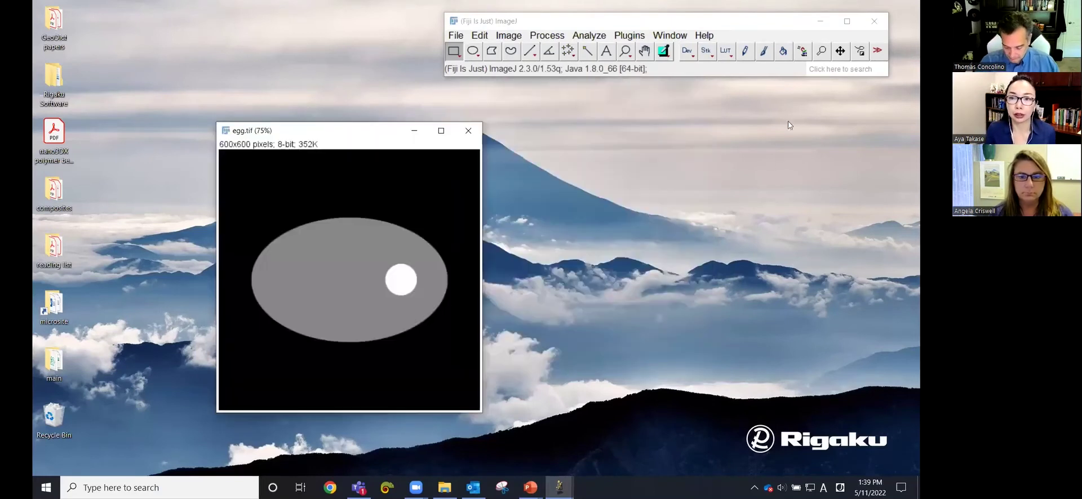
left_click(629, 35)
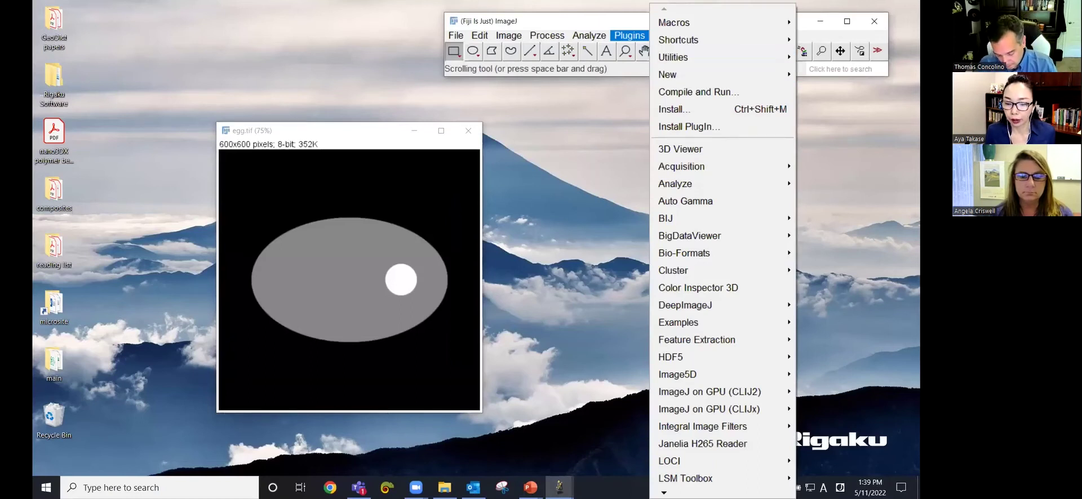
scroll(693, 435, "down", 13)
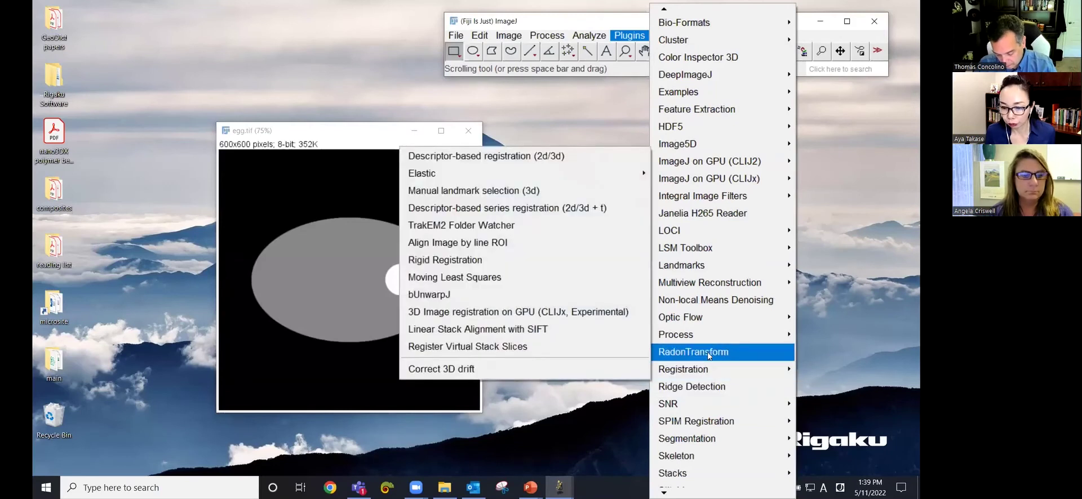
- Launch the Radon Transform plugin and arrange its settings beside the egg image
left_click(708, 352)
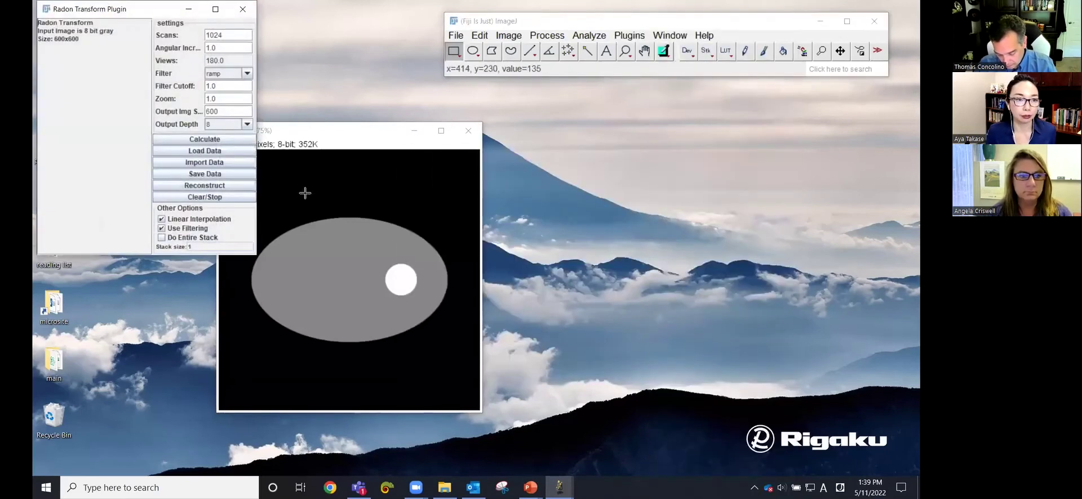
left_click_drag(147, 2, 149, 140)
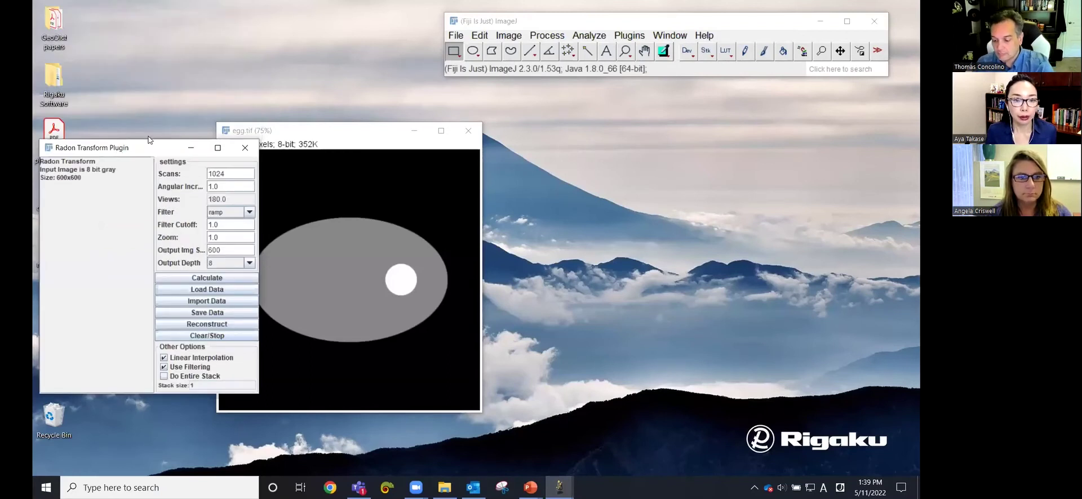
left_click_drag(306, 137, 352, 140)
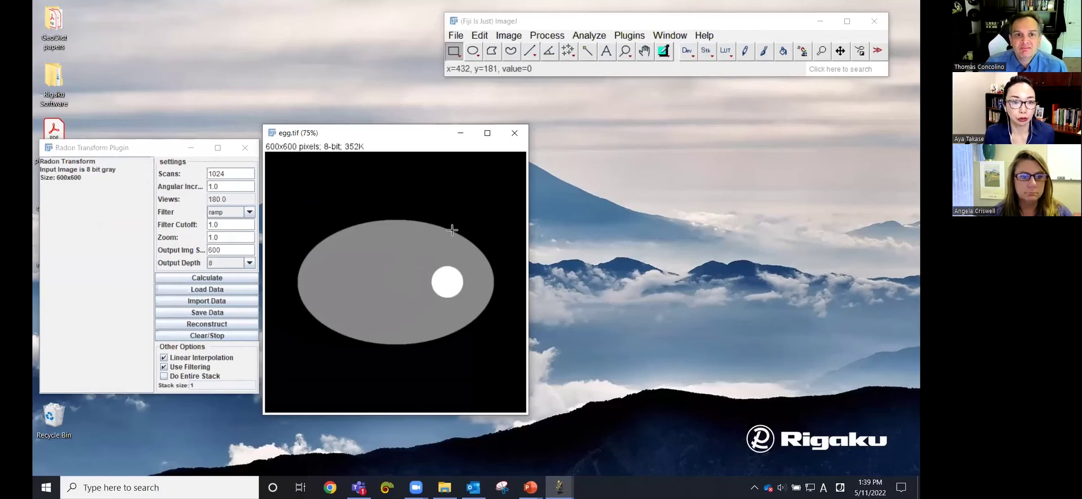
- Set the angular increment to 1 after trying 2, and calculate the egg sinogram
left_click(232, 184)
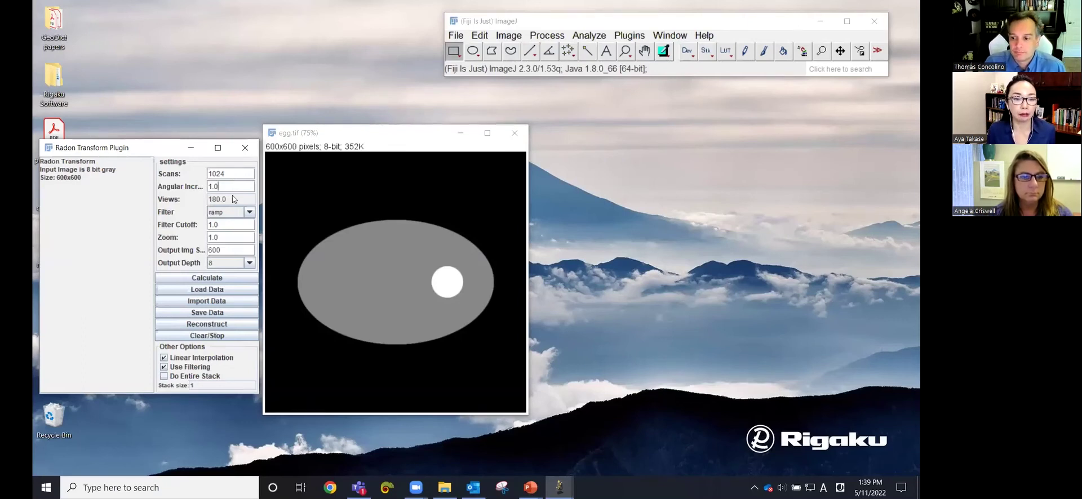
left_click_drag(218, 186, 178, 189)
type("2")
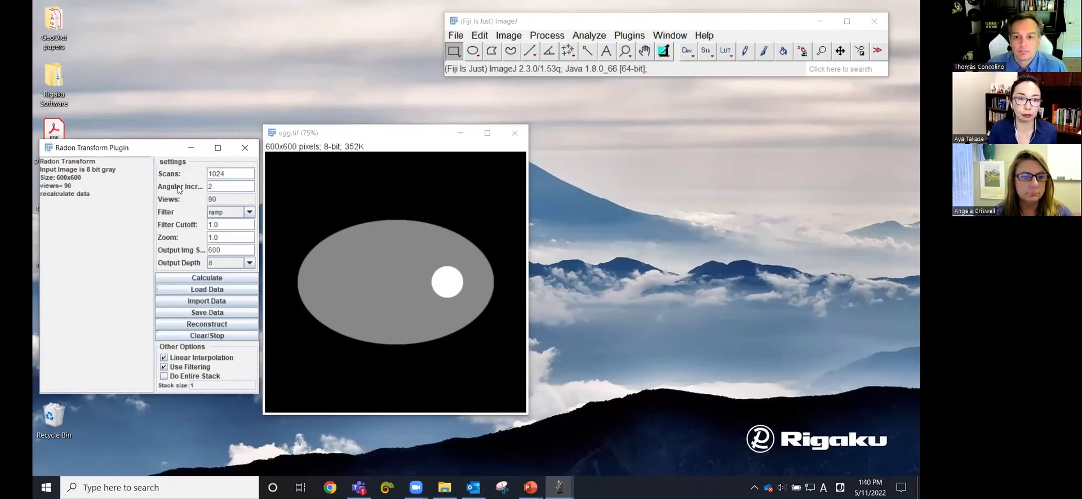
left_click_drag(216, 185, 201, 187)
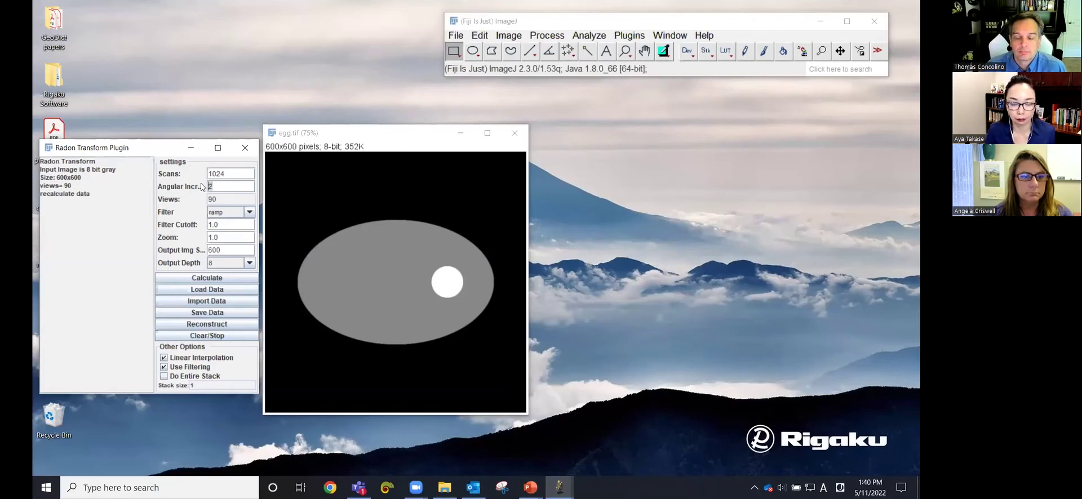
type("1")
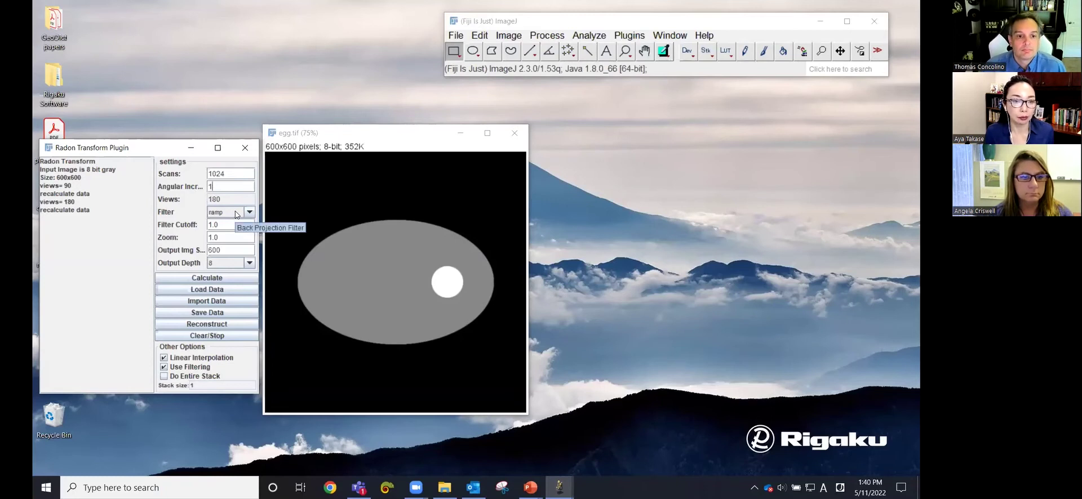
left_click(326, 137)
left_click_drag(327, 139, 342, 136)
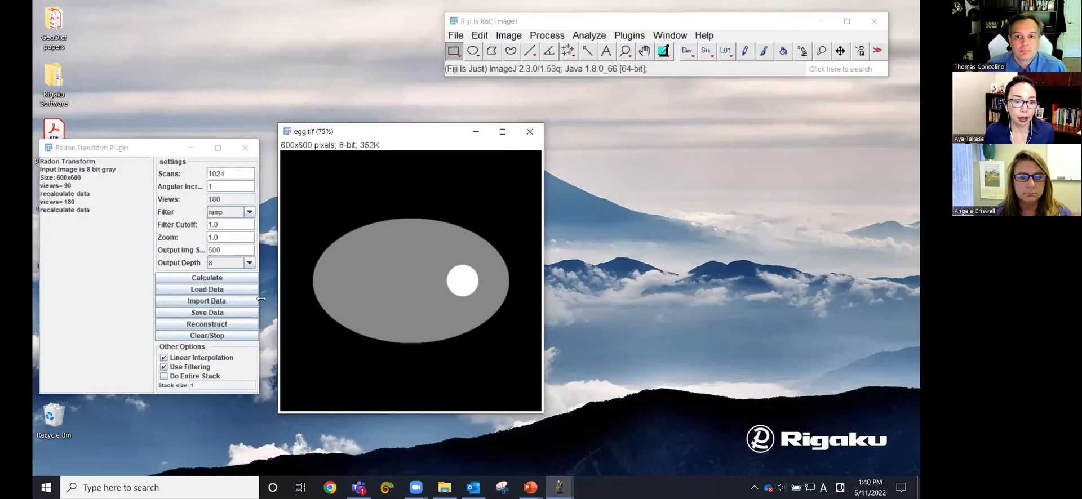
left_click(206, 284)
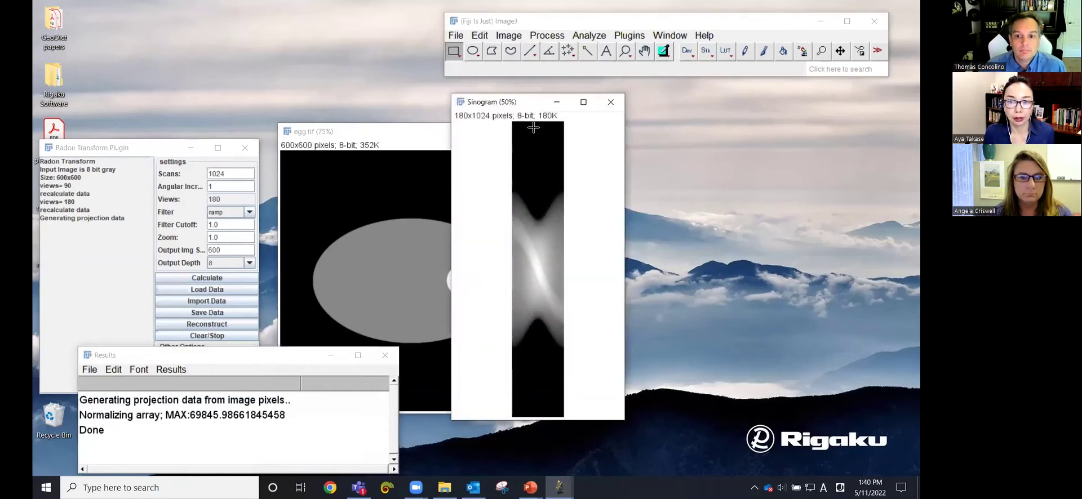
- Reconstruct the 180x1024 egg sinogram with Use Filtering turned off
left_click_drag(522, 106, 627, 115)
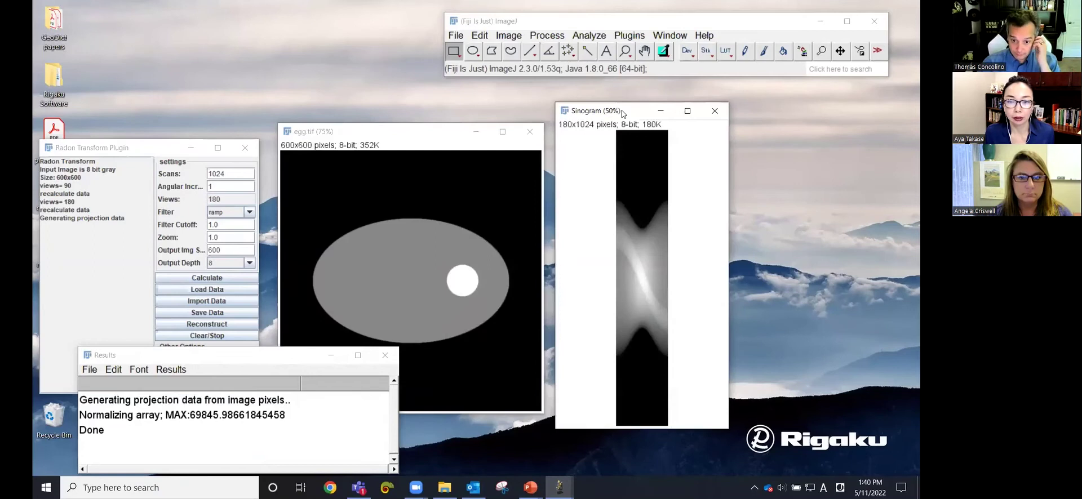
left_click(332, 359)
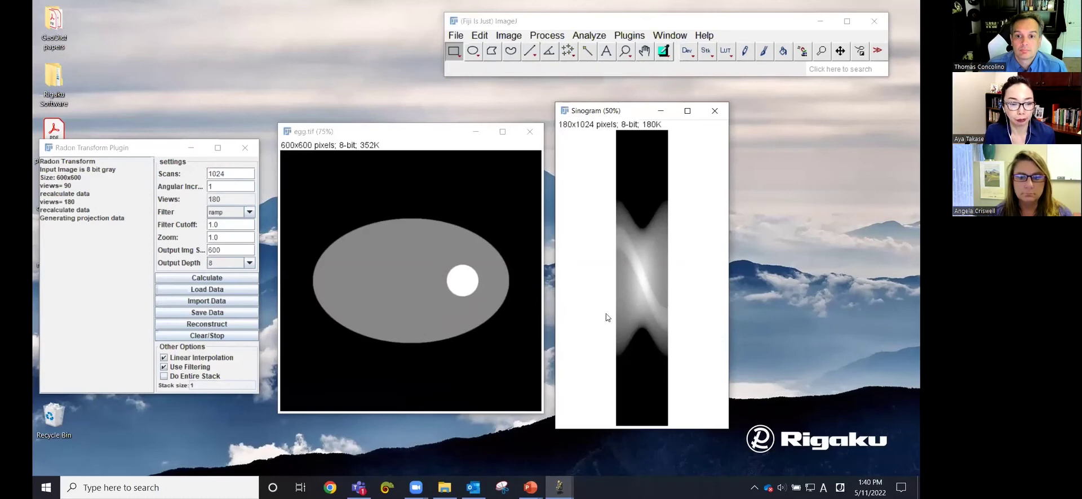
left_click(164, 367)
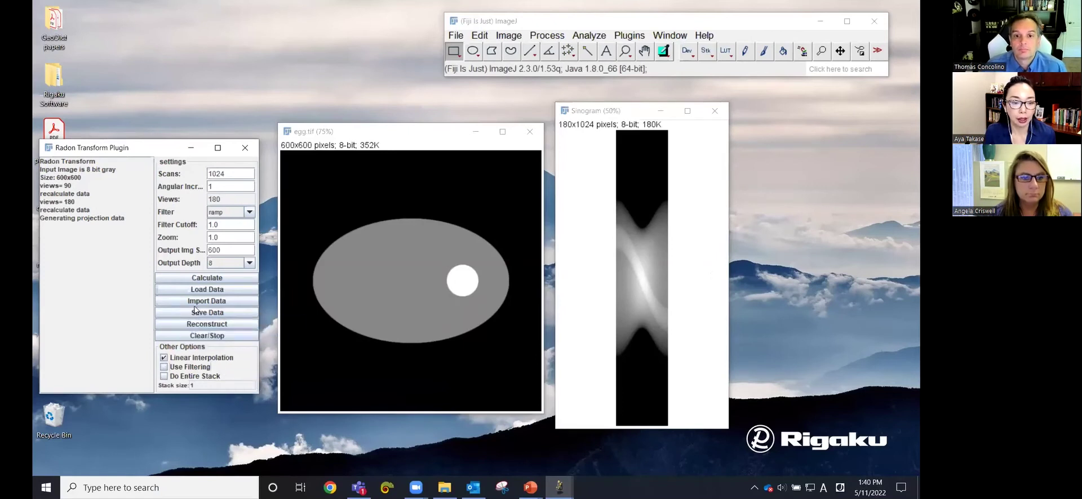
left_click(198, 323)
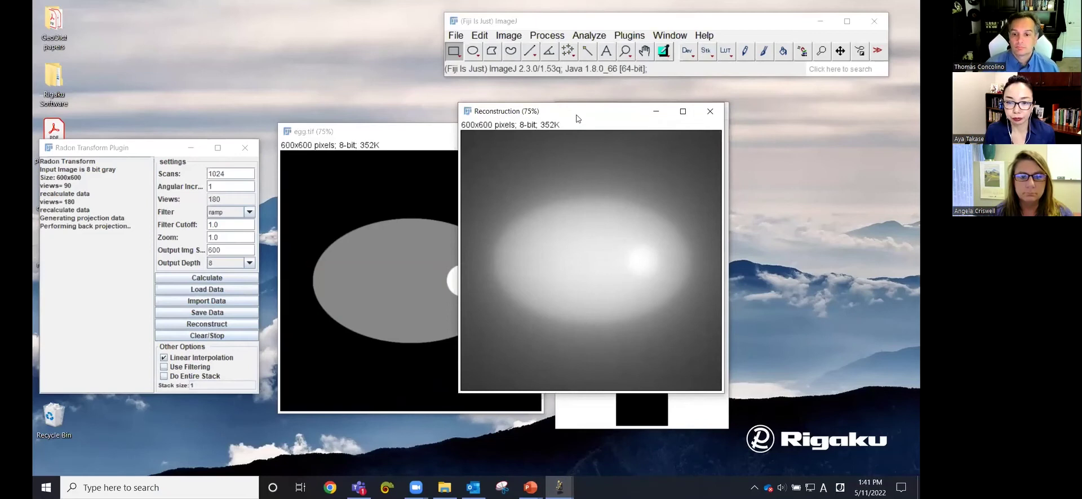
- Reconstruct the egg sinogram again with filtering on and the ramp filter
left_click_drag(576, 118, 670, 140)
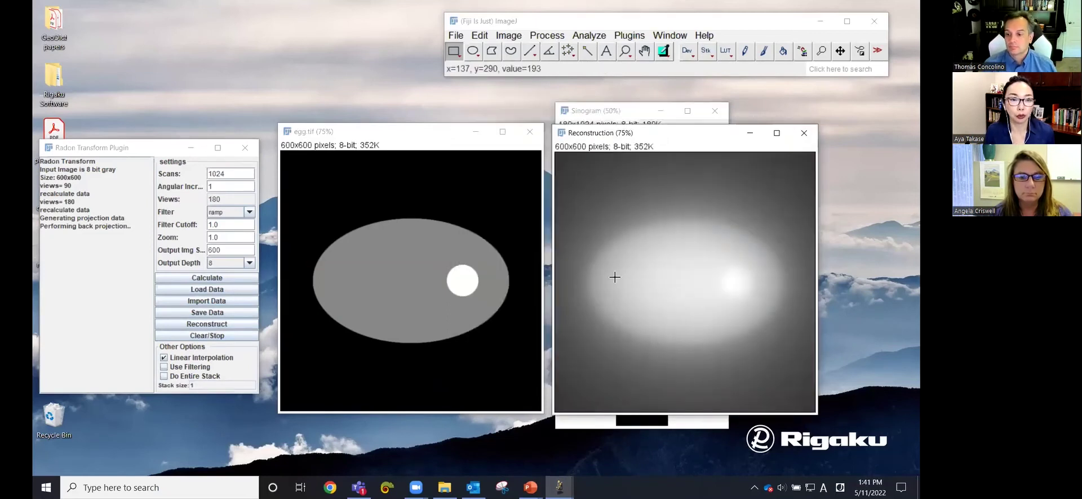
left_click(601, 114)
left_click(167, 371)
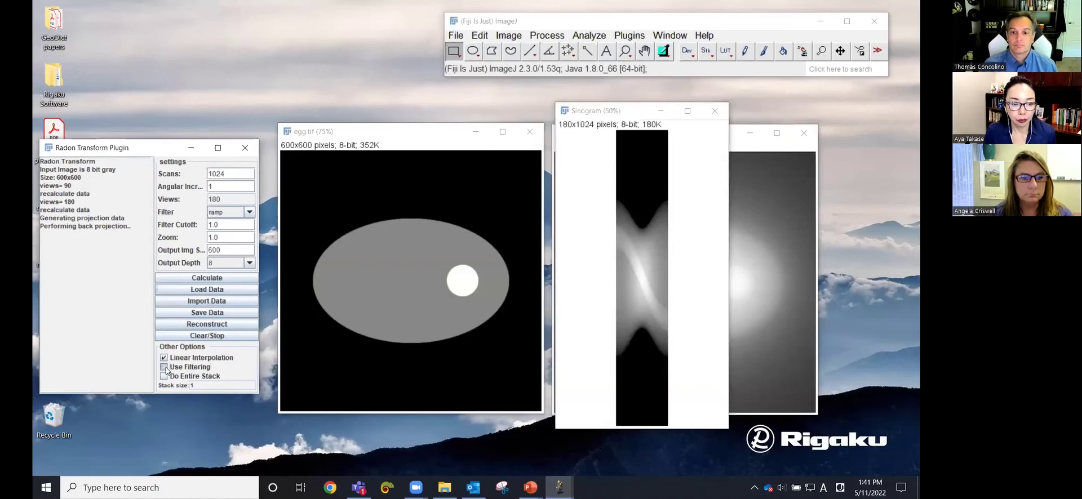
left_click(242, 212)
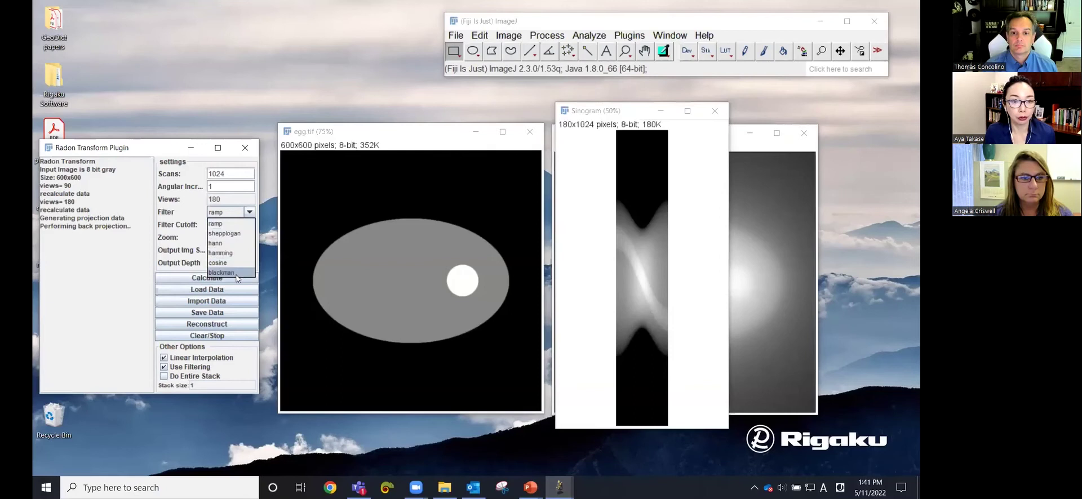
left_click(233, 225)
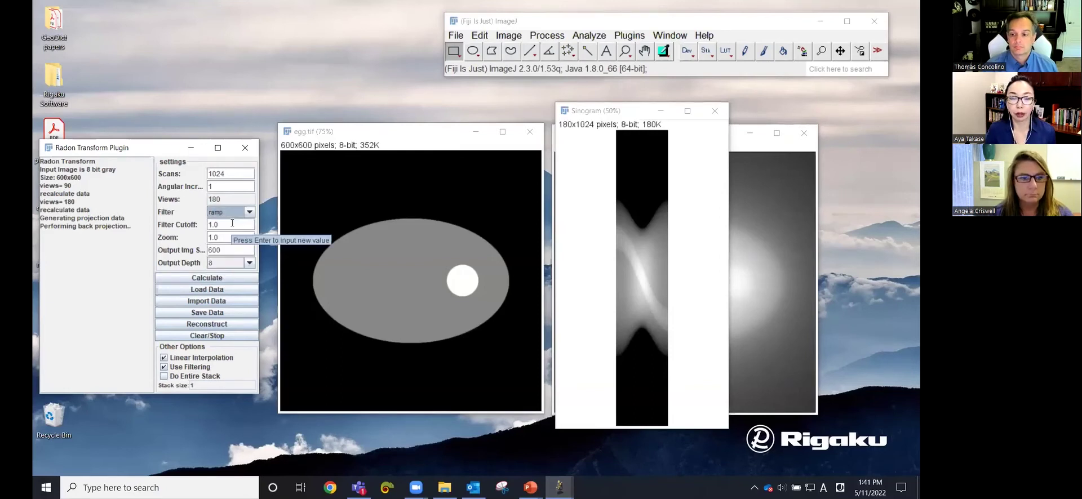
left_click(217, 326)
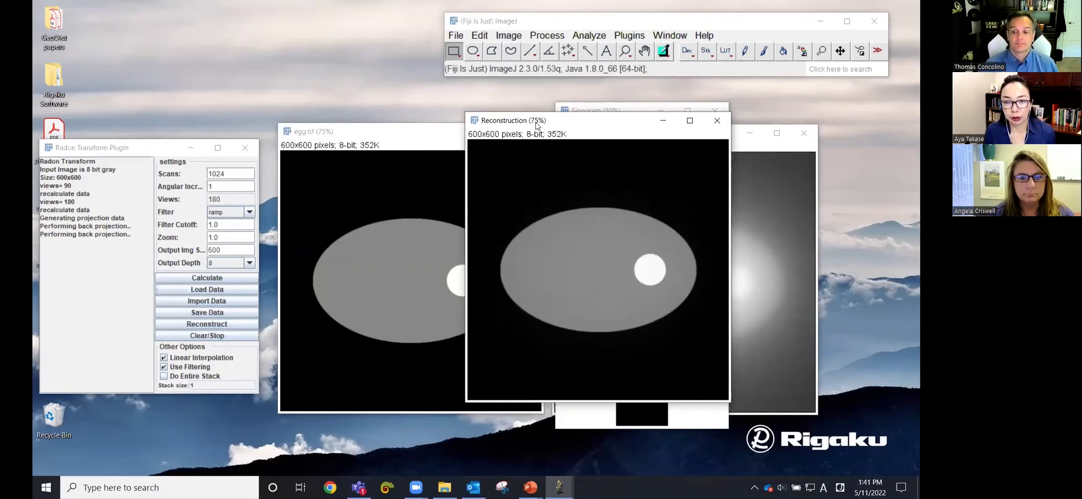
- Compare the filtered reconstruction with egg.tif, then close both reconstructions and the sinogram
left_click_drag(537, 126, 621, 135)
left_click(423, 137)
left_click(609, 132)
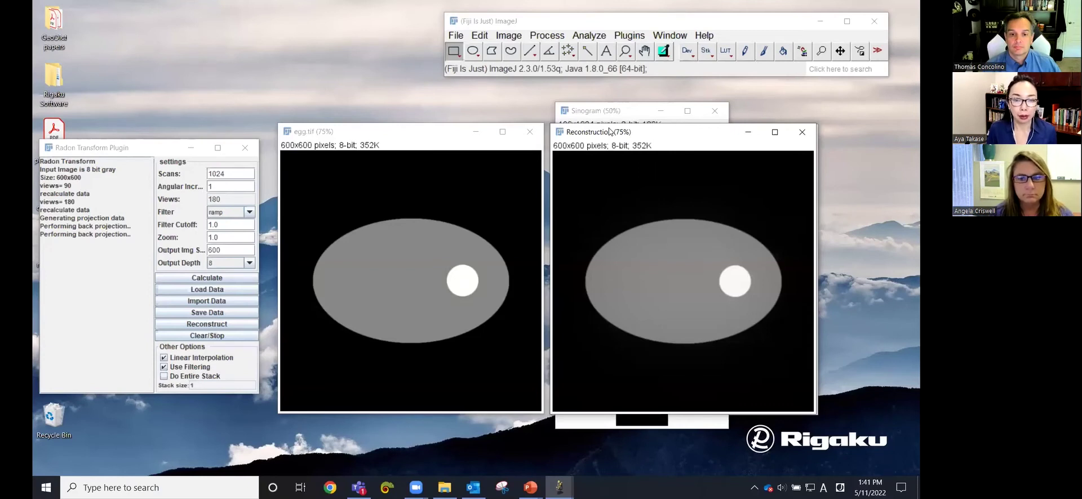
left_click(806, 137)
left_click(806, 137)
left_click(714, 110)
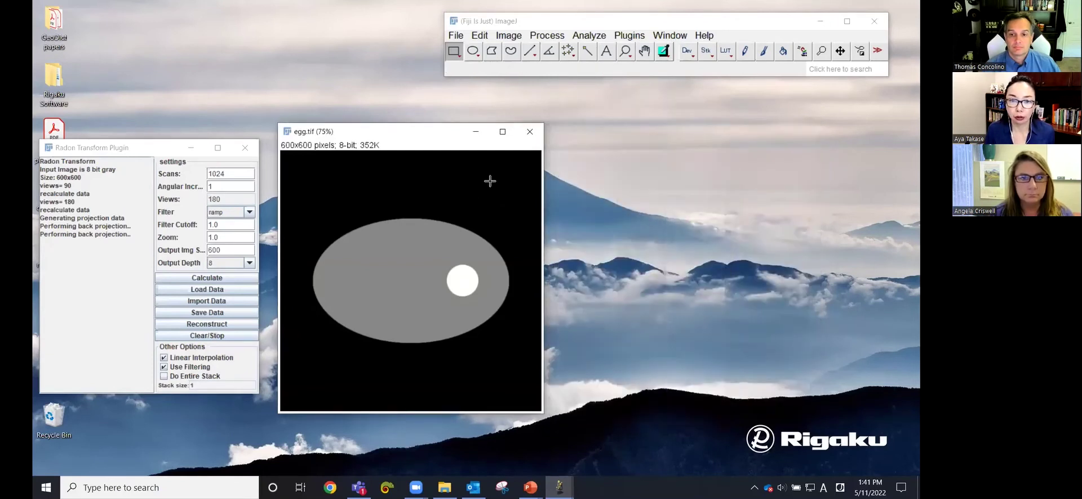
- Set the angular increment to 60 and calculate the 3-view sinogram of the egg
double_click(224, 186)
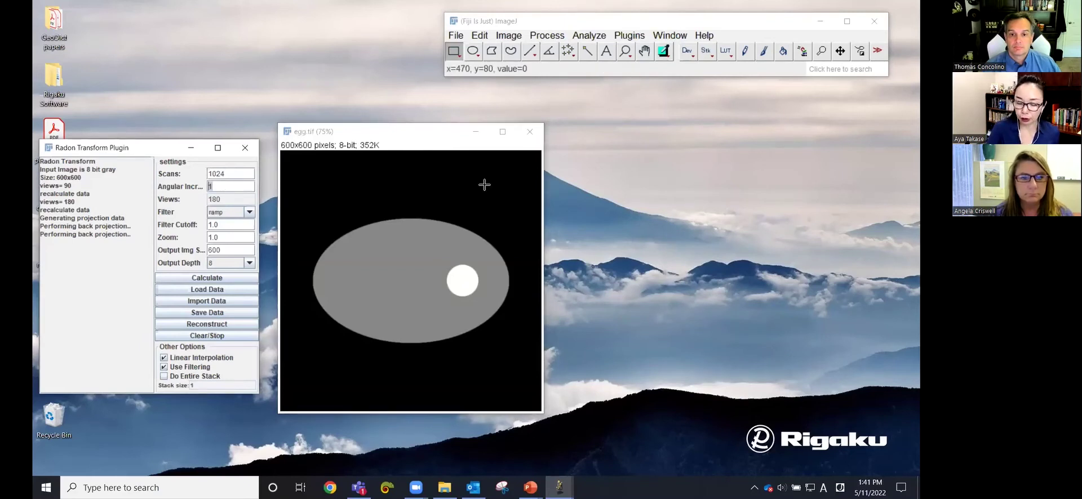
type("60")
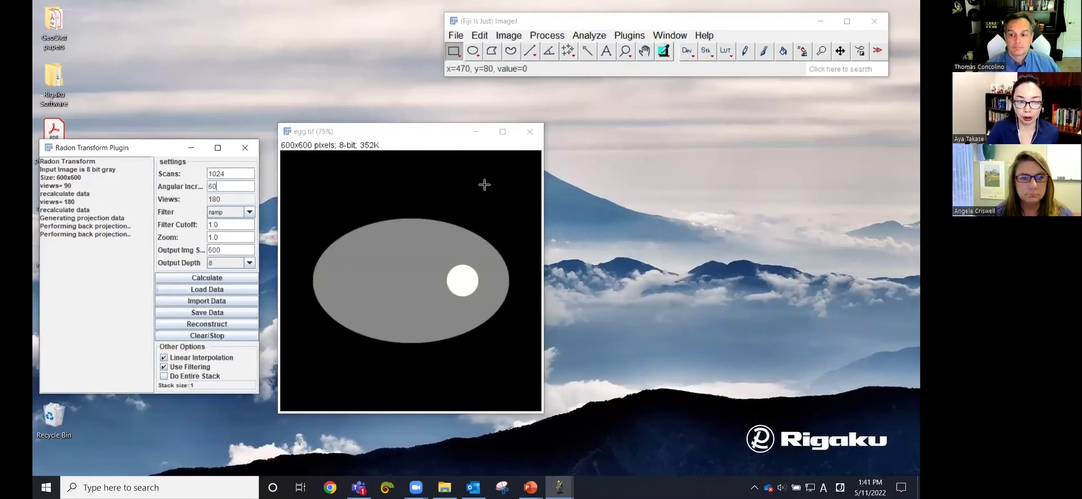
key("Return")
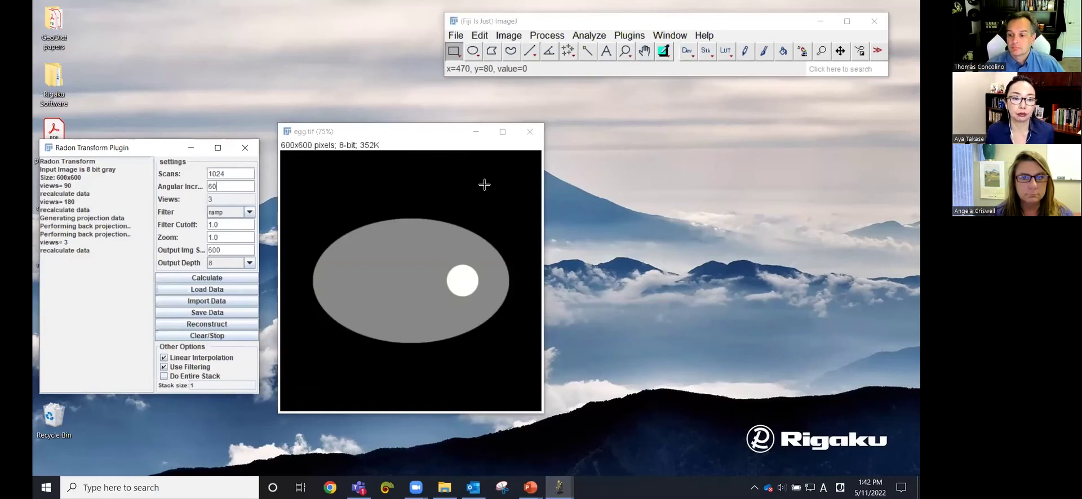
left_click(223, 281)
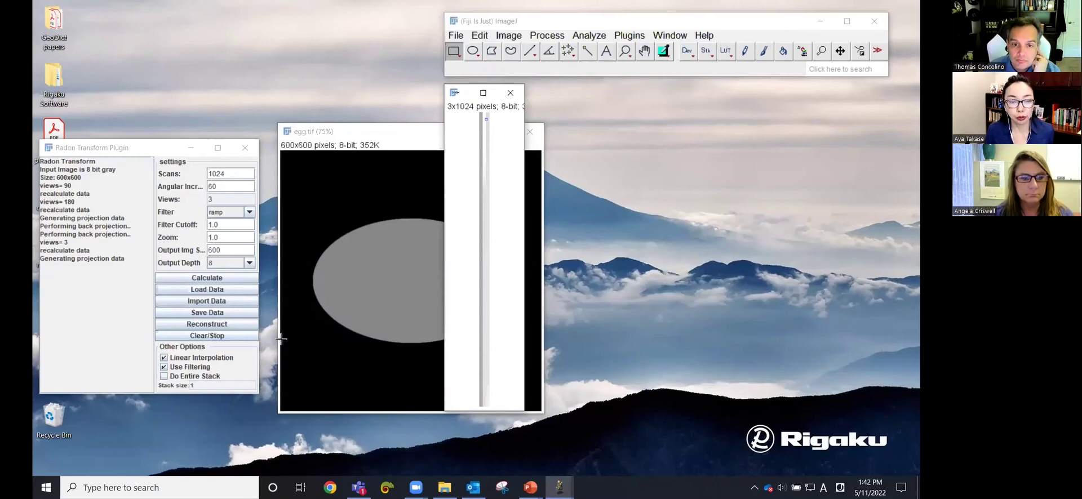
- Reconstruct the 3-view sinogram with linear interpolation and filtering left on
left_click(244, 357)
left_click(163, 358)
left_click(164, 367)
left_click(165, 368)
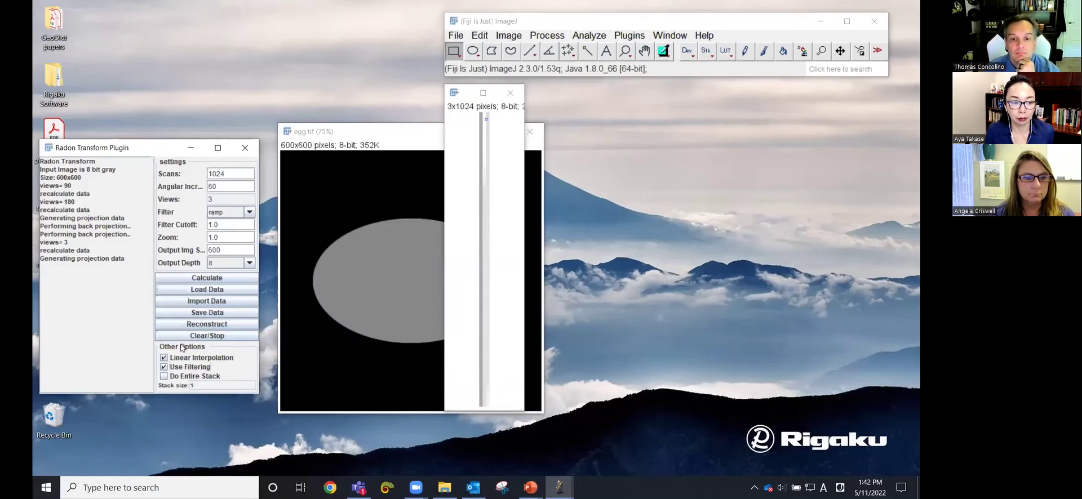
left_click(211, 326)
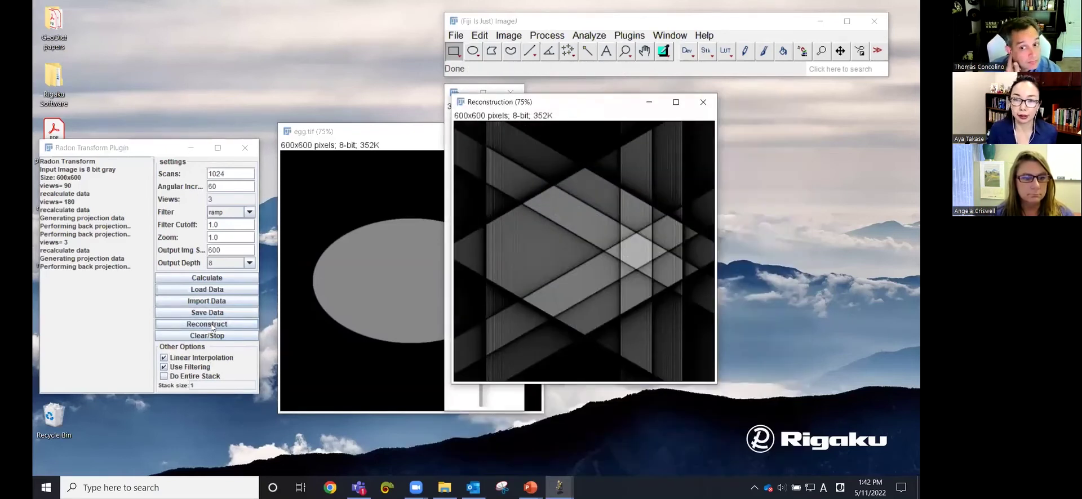
- Compare, then close the 3-view reconstruction and 3x1024 sinogram, and reposition the Radon plugin
left_click_drag(568, 104, 665, 128)
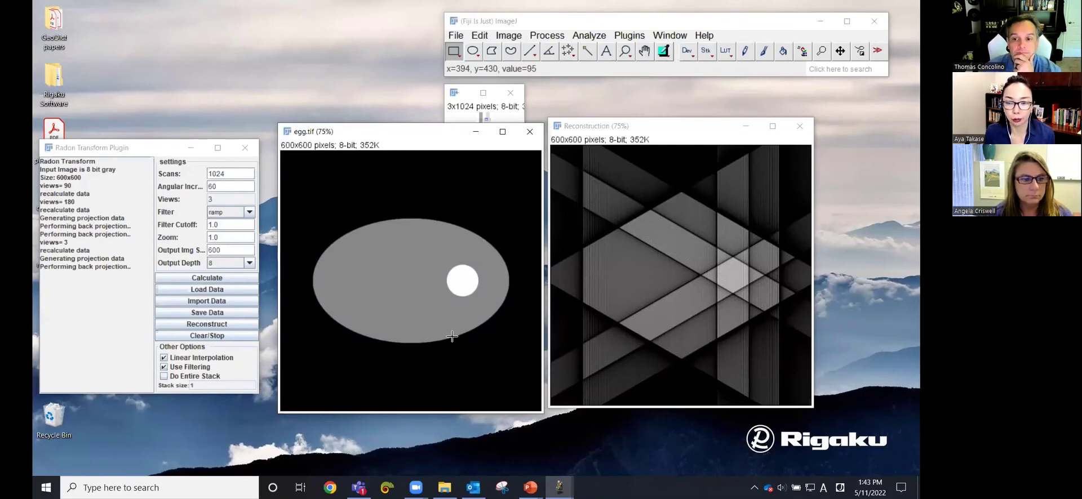
left_click(786, 126)
left_click(800, 127)
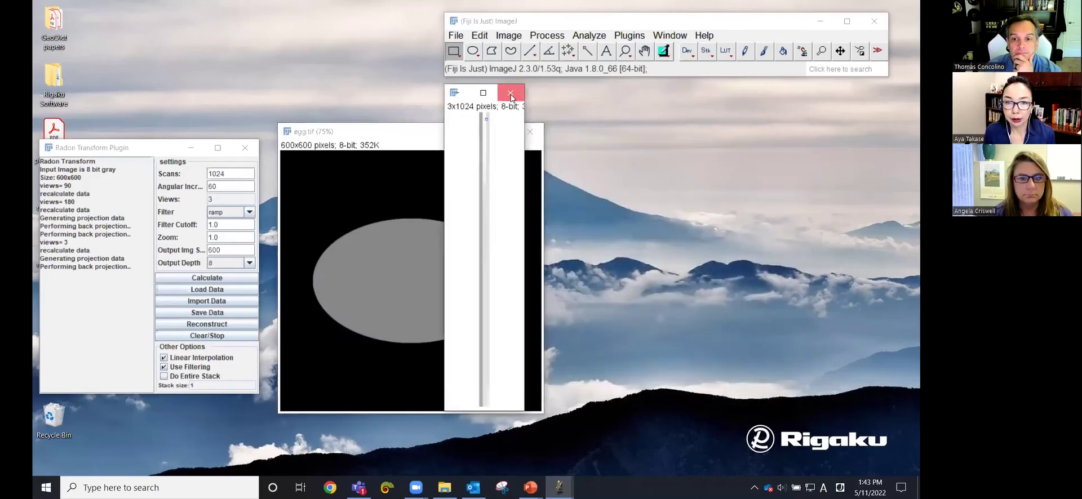
left_click(510, 93)
left_click(143, 150)
left_click_drag(143, 150, 230, 159)
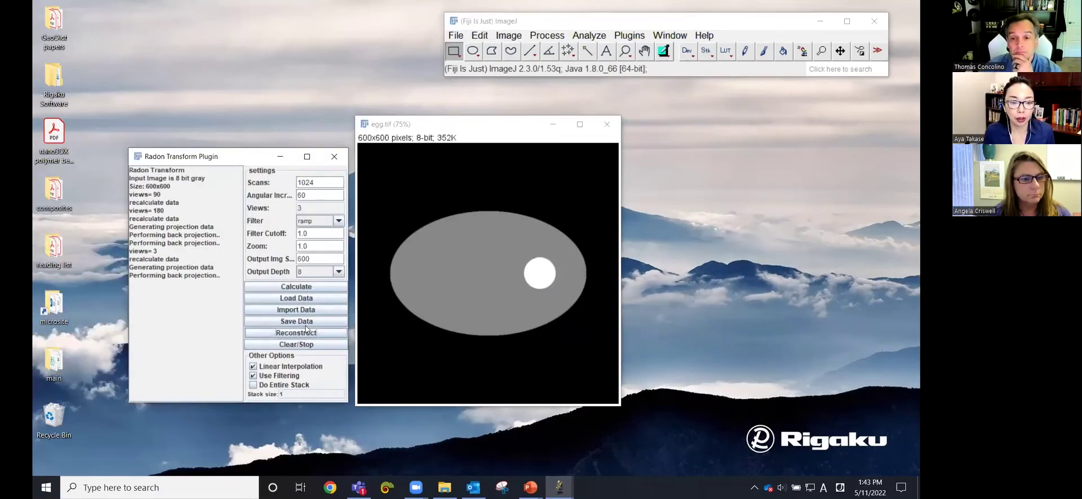
- Import egg_Sinogram_vertical_line.tif with bins in columns and reconstruct it
left_click(297, 311)
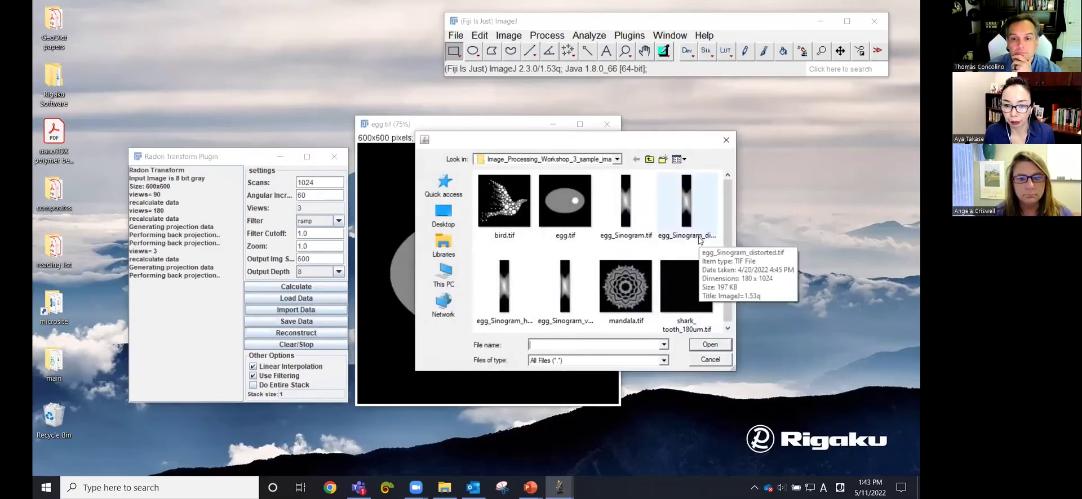
left_click(571, 320)
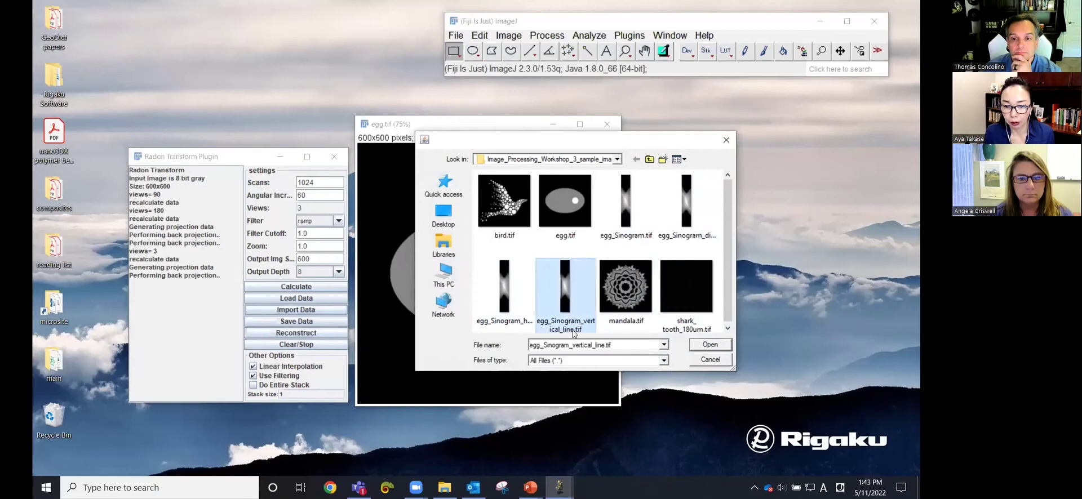
left_click(711, 346)
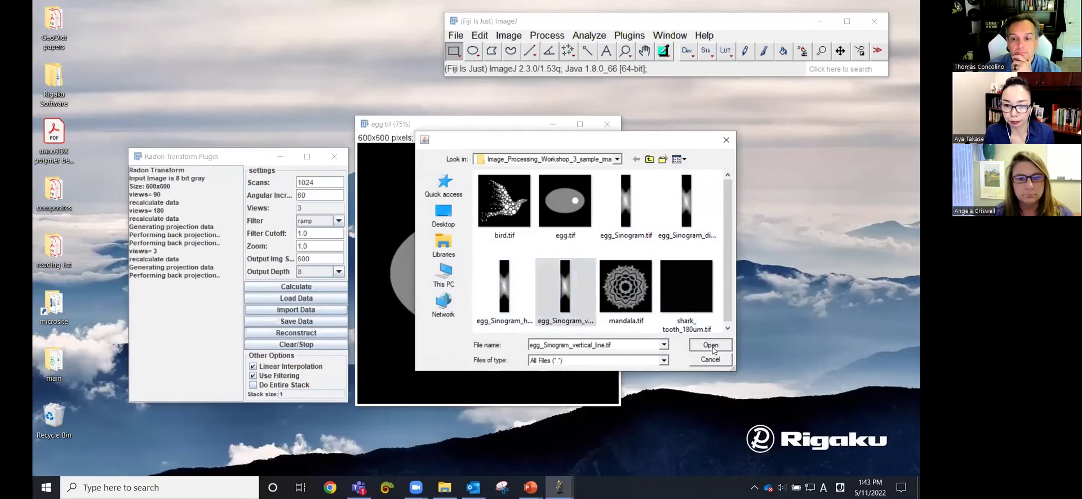
left_click(196, 176)
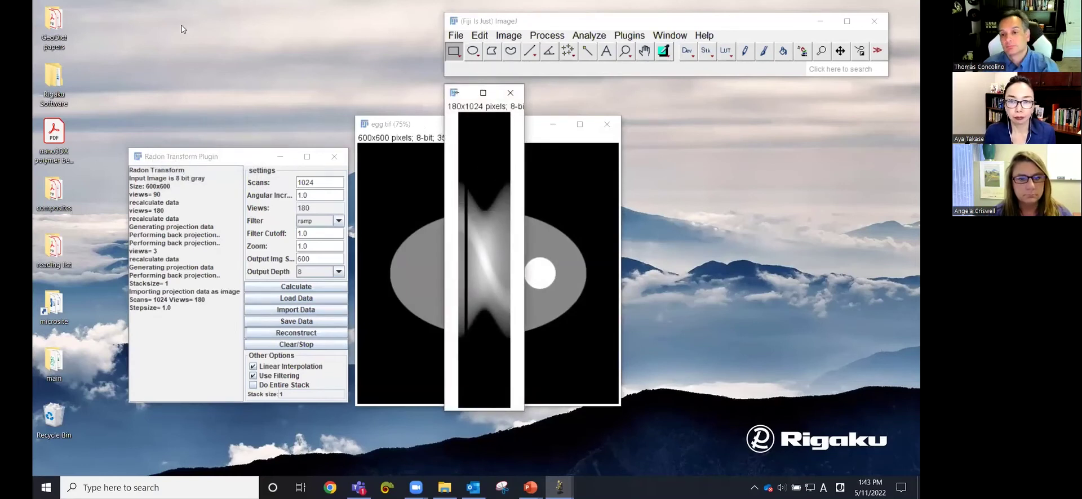
left_click_drag(526, 178, 578, 178)
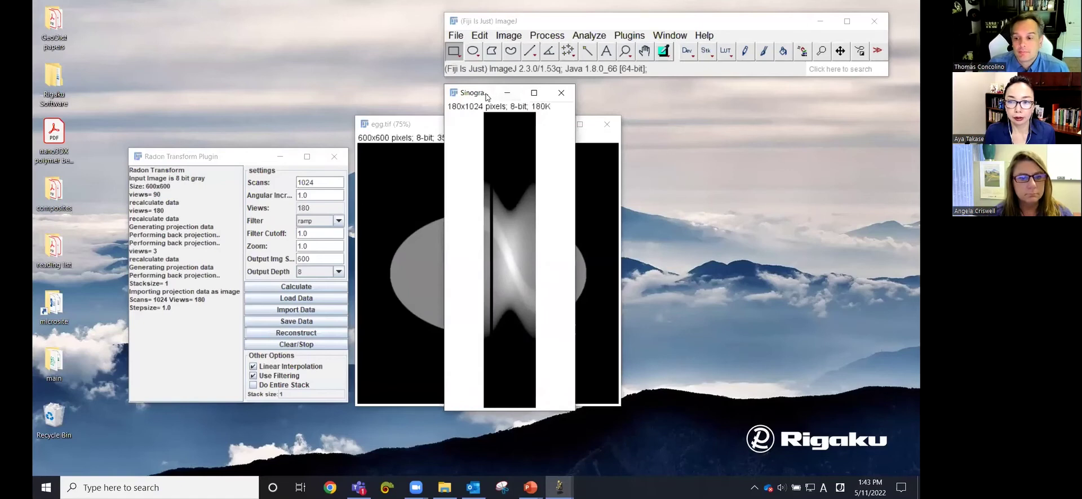
left_click_drag(486, 94, 677, 122)
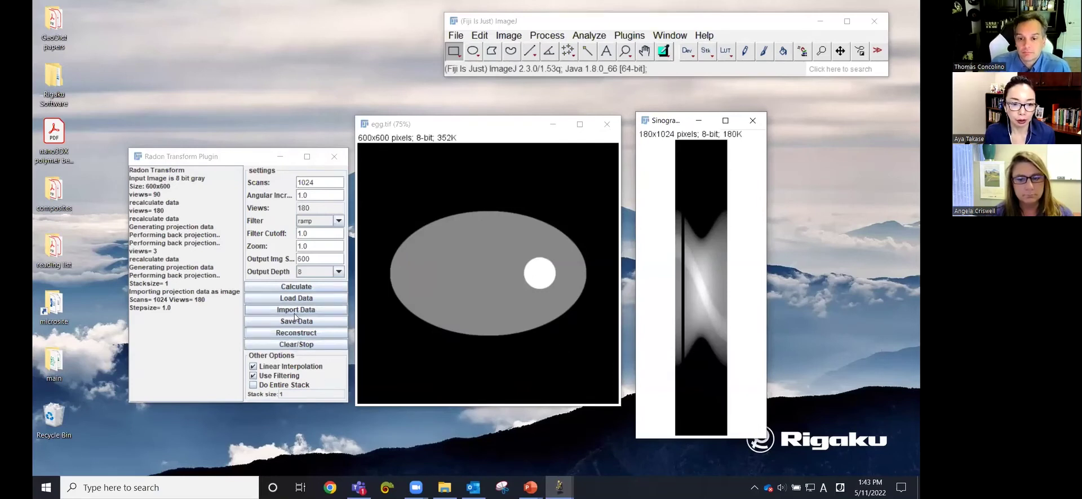
left_click(297, 334)
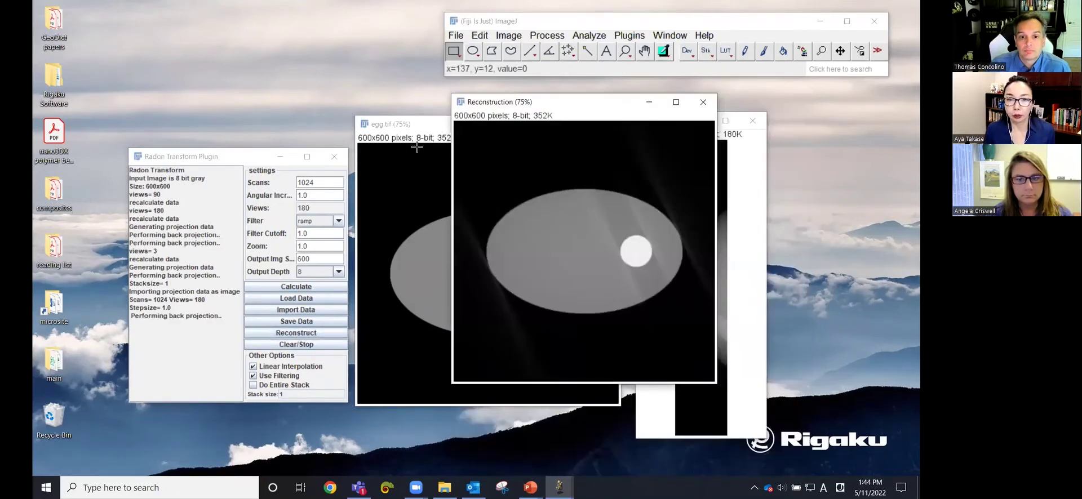
- Arrange egg.tif, the imported sinogram and the reconstruction side by side for comparison
left_click(445, 123)
left_click_drag(445, 123, 303, 138)
left_click(536, 102)
left_click_drag(536, 103, 515, 113)
left_click(646, 124)
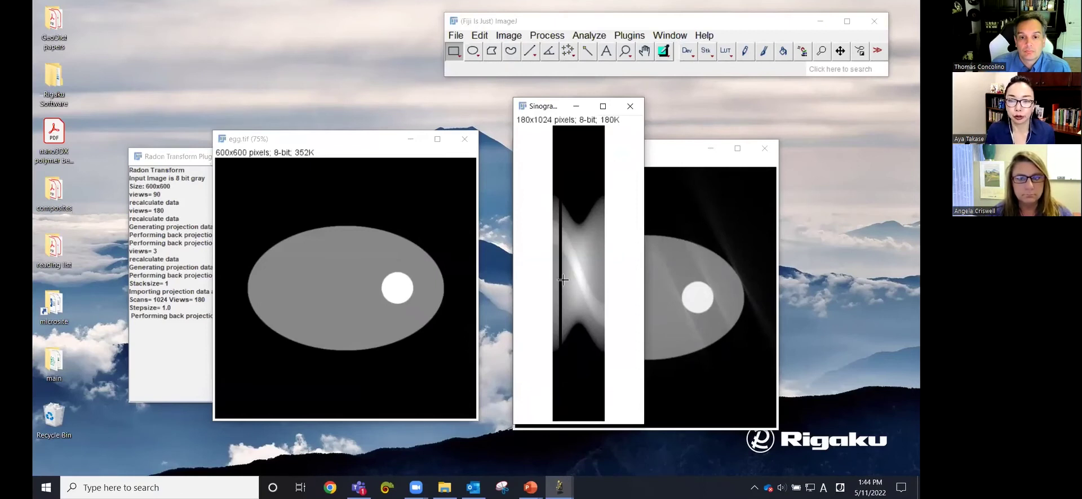
left_click(664, 154)
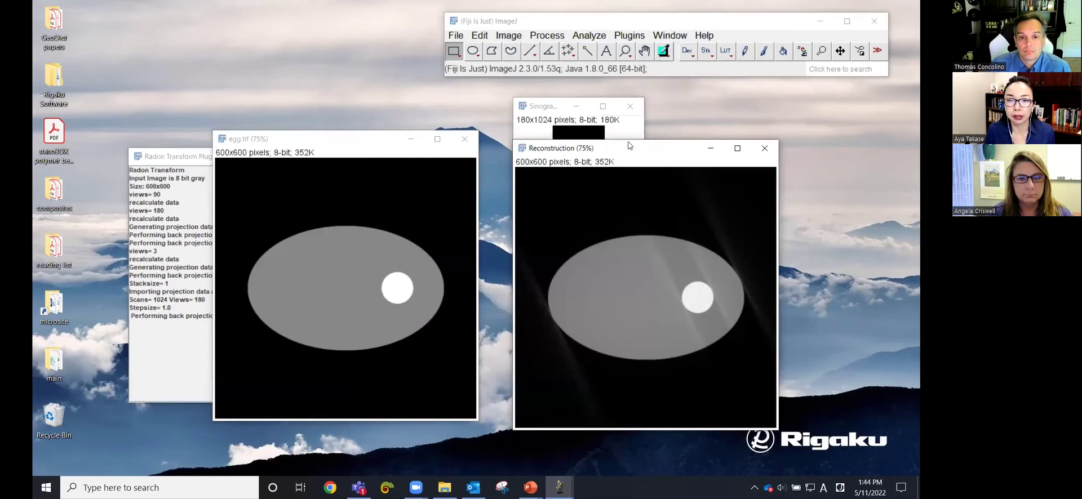
left_click_drag(631, 148, 607, 145)
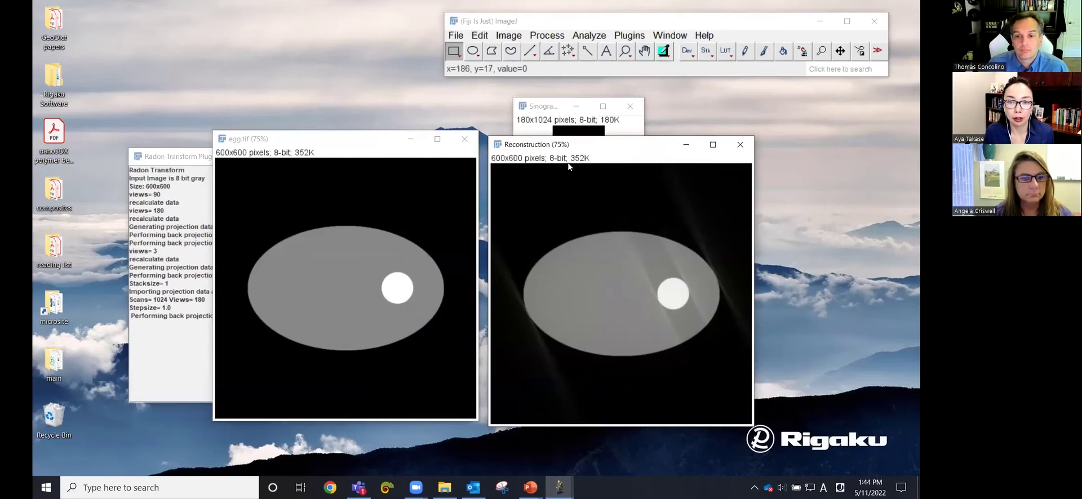
- Close the reconstruction and sinogram, then nudge egg.tif to the right
left_click(537, 111)
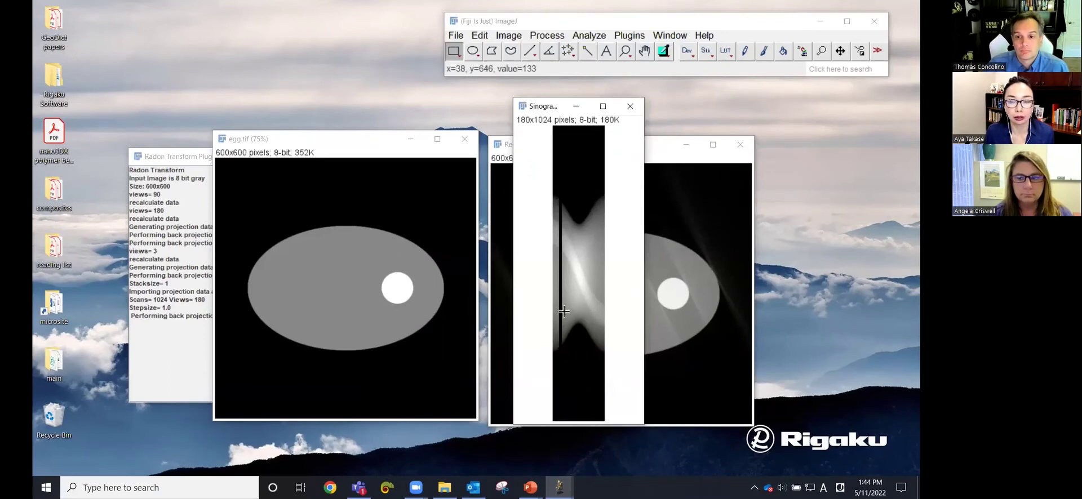
left_click(670, 167)
left_click(740, 145)
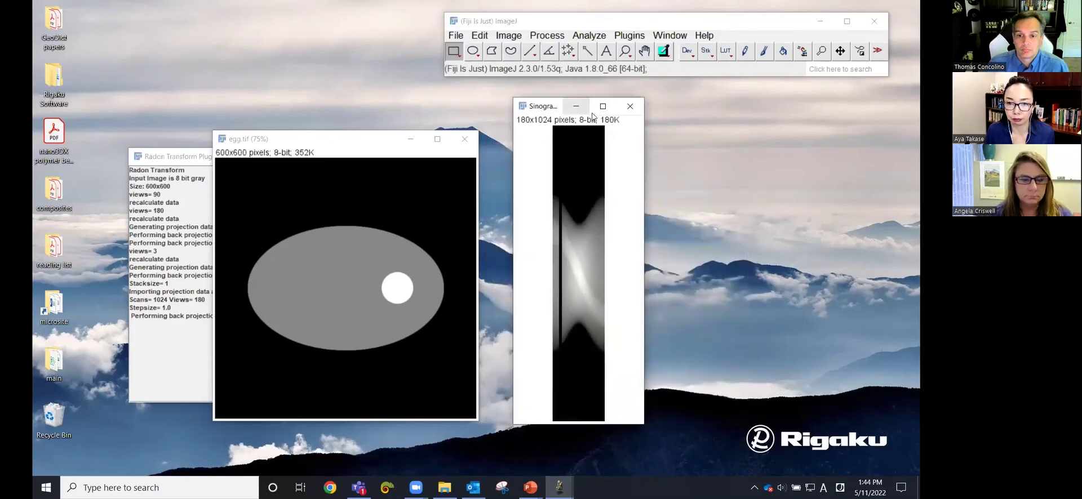
left_click(631, 107)
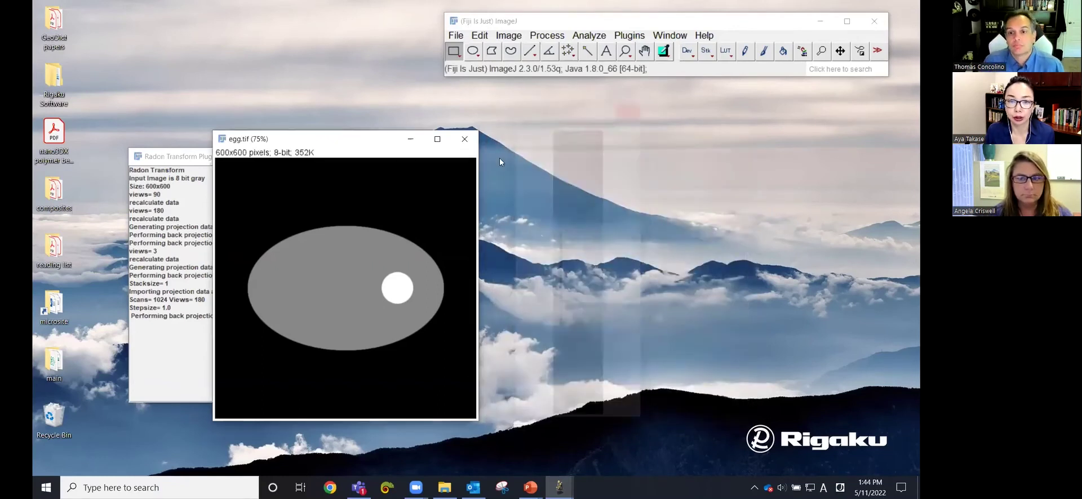
left_click_drag(359, 145, 519, 143)
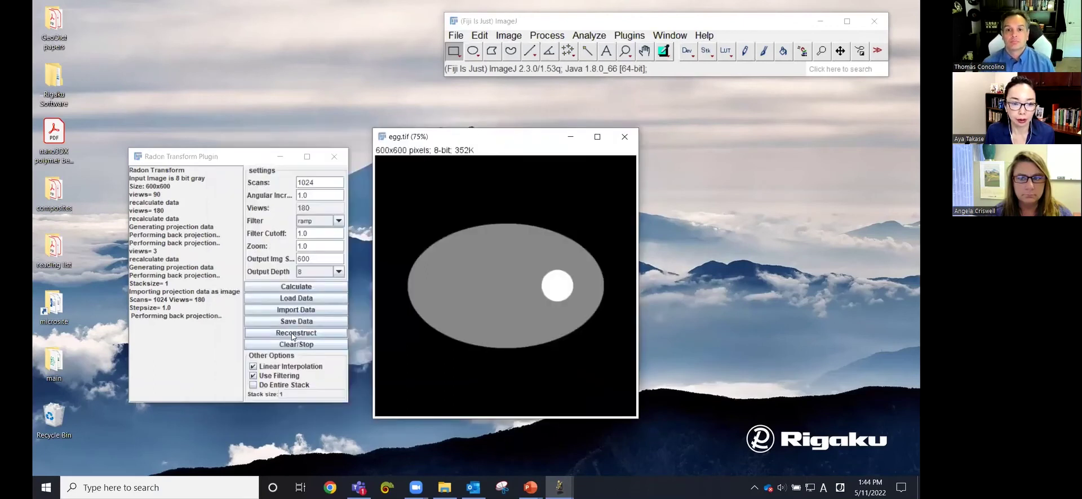
- Import egg_Sinogram_distorted.tif with bins in columns and place it beside the egg
left_click(305, 311)
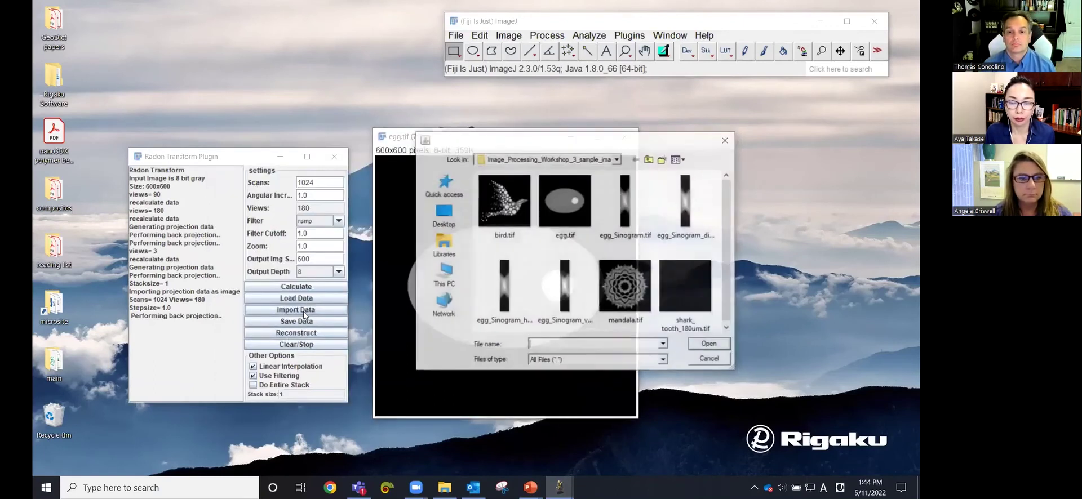
left_click(678, 225)
left_click(717, 343)
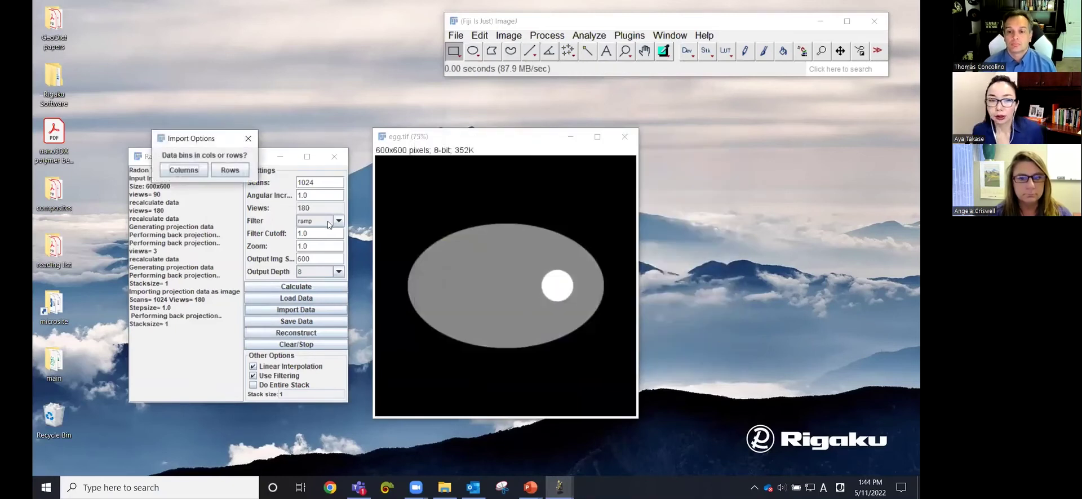
left_click(178, 168)
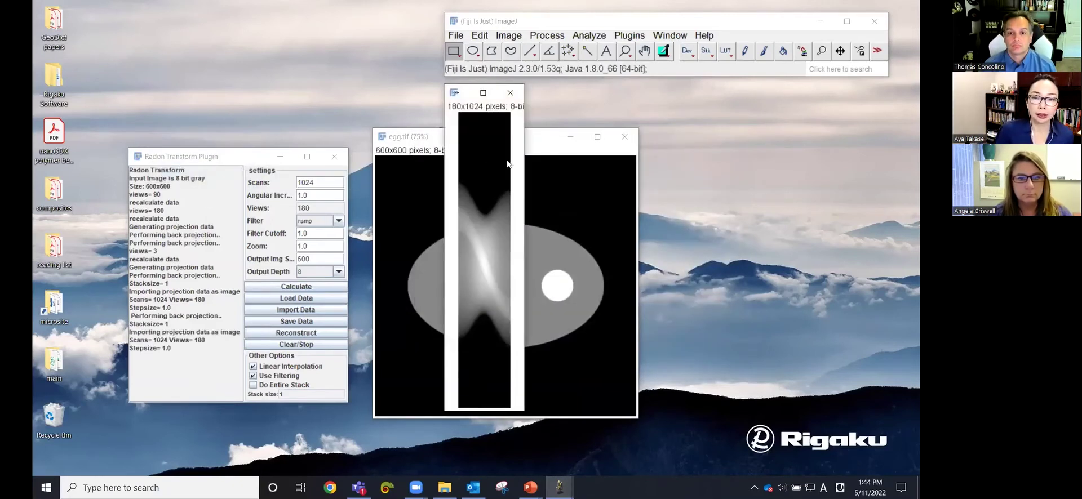
left_click_drag(528, 195, 603, 192)
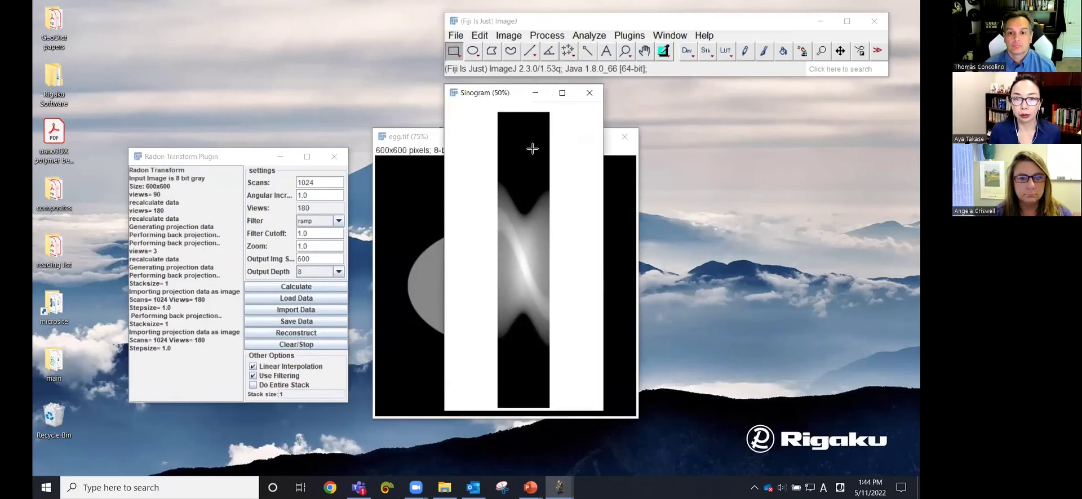
left_click_drag(484, 95, 611, 113)
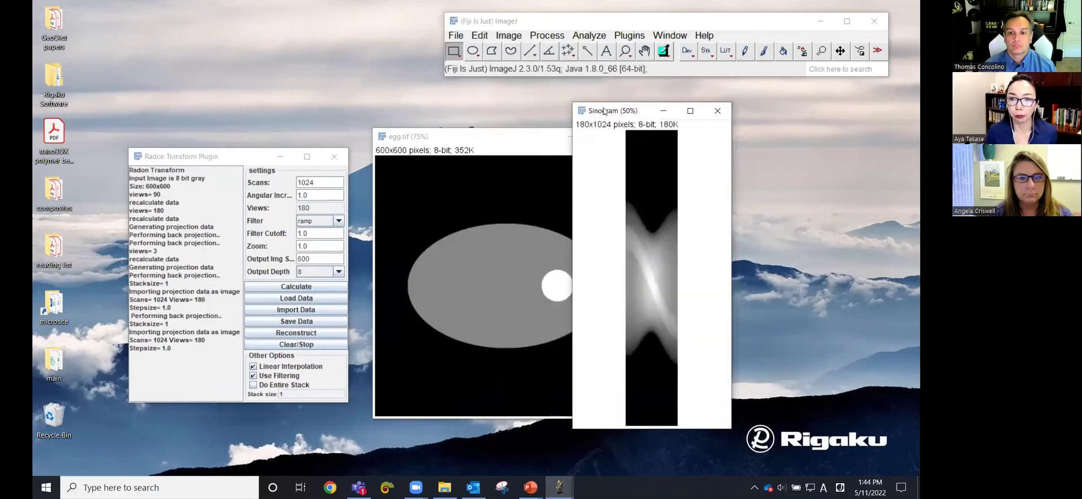
- Draw a test horizontal line on the sinogram, clear it, and reconstruct the sinogram
left_click(529, 51)
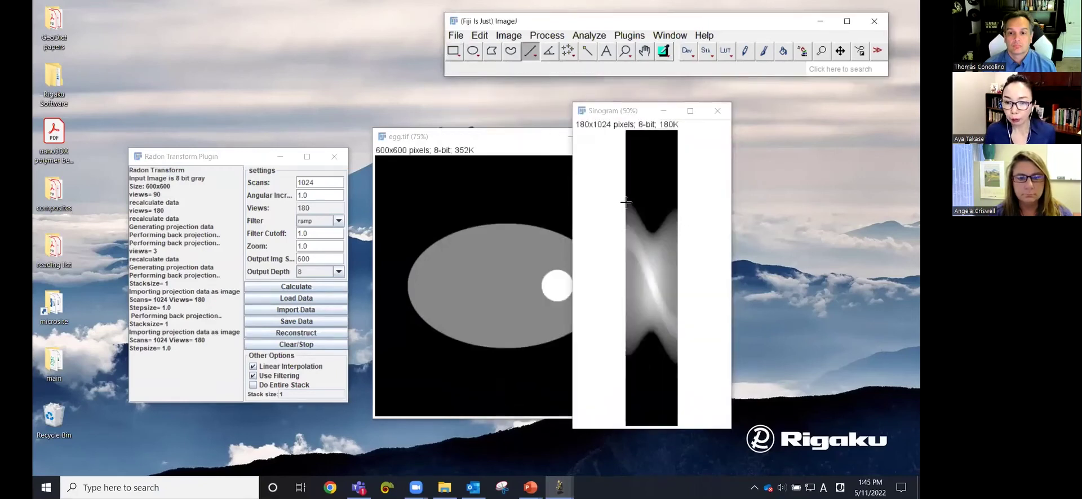
left_click_drag(625, 202, 677, 202)
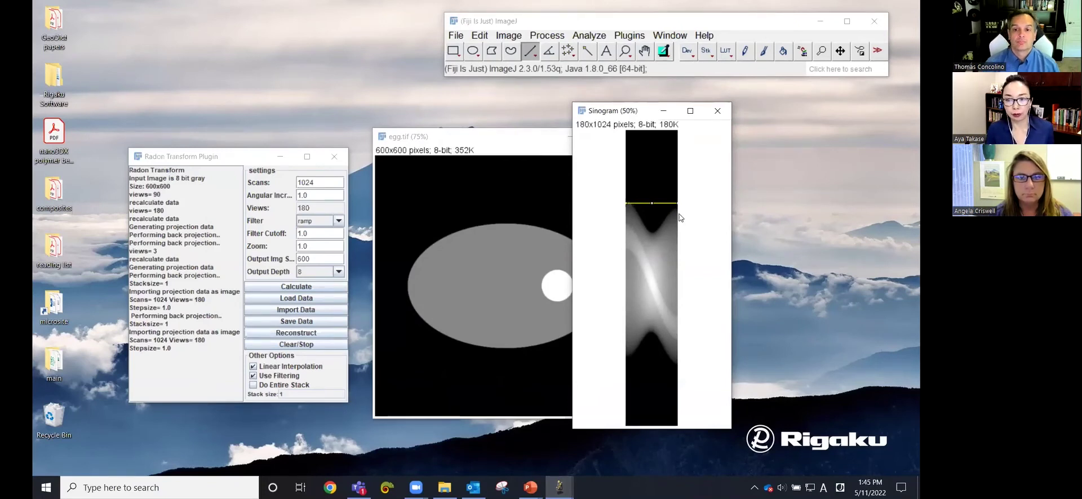
left_click(653, 241)
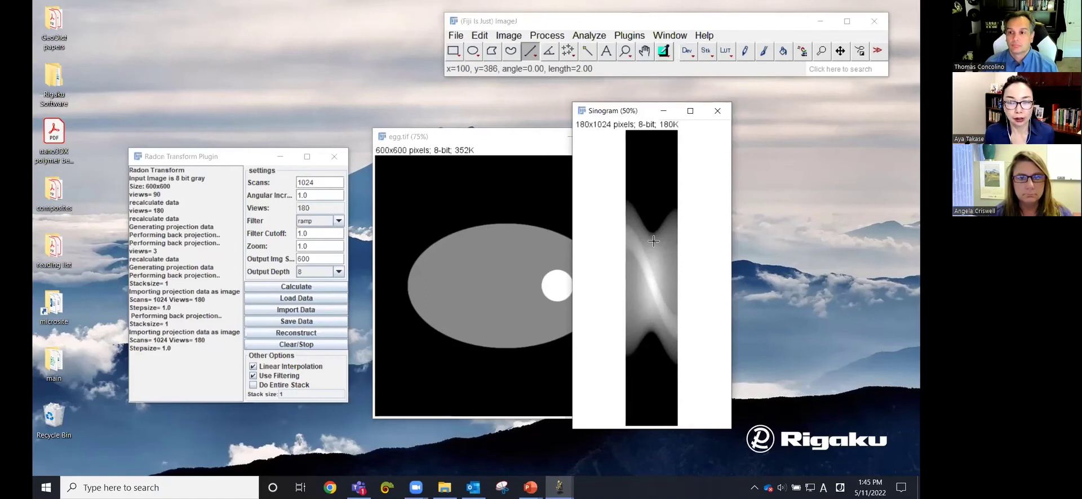
left_click(308, 337)
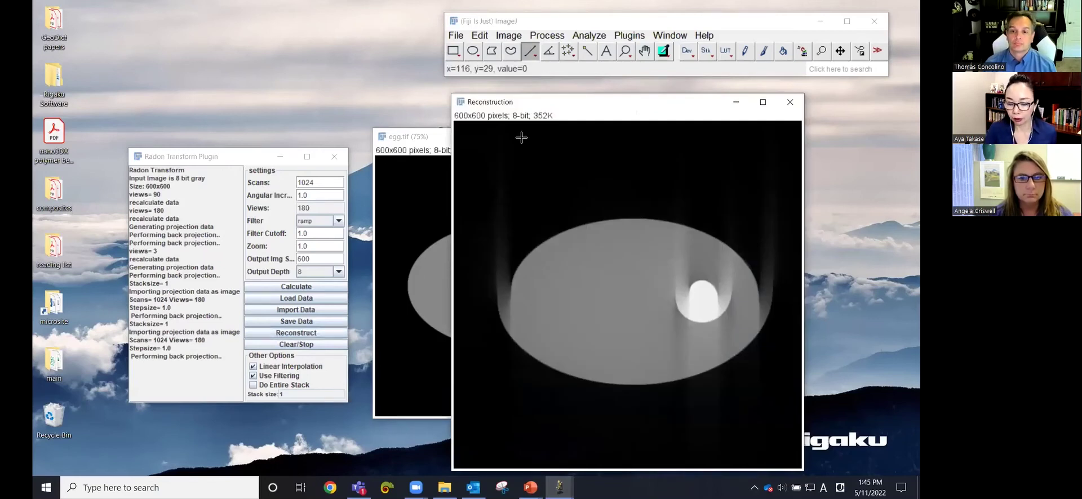
- Compare the 75% reconstruction beside egg.tif, then close the reconstruction and distorted sinogram
key("minus")
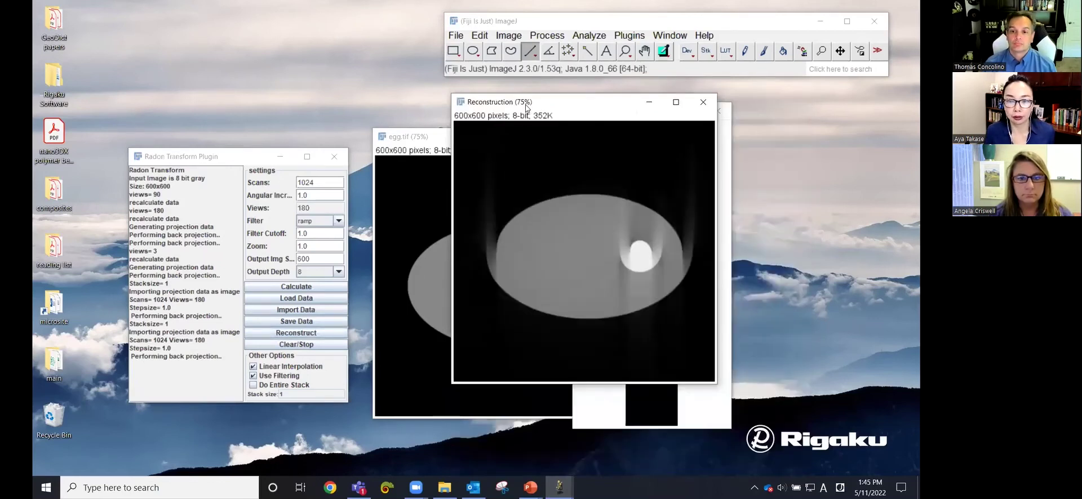
left_click_drag(543, 104, 668, 134)
left_click_drag(519, 138, 460, 140)
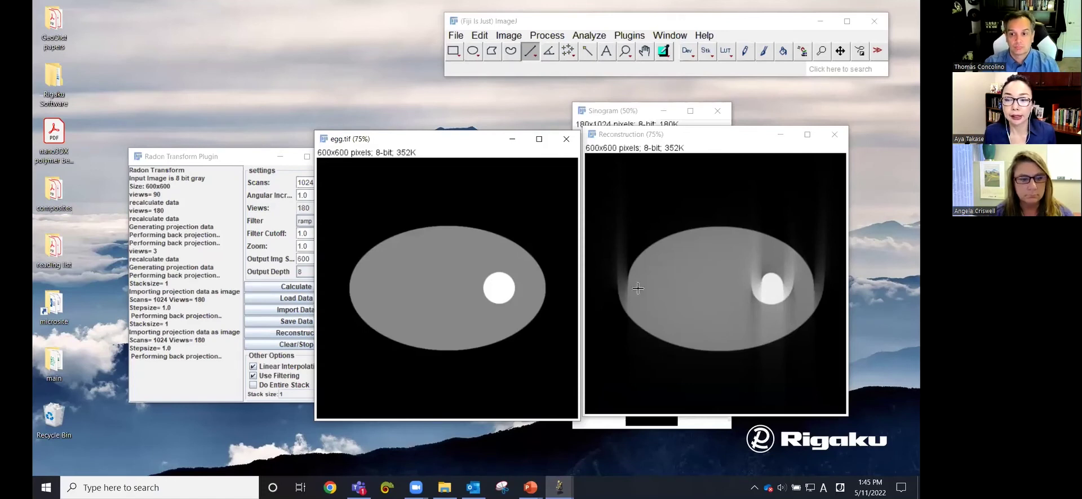
left_click(768, 273)
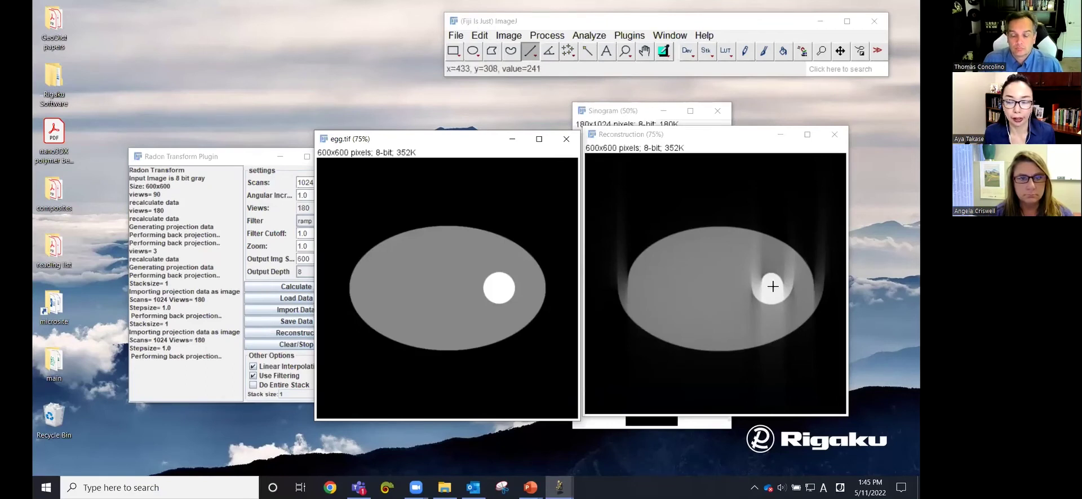
left_click(834, 134)
left_click(717, 111)
left_click_drag(454, 144, 540, 145)
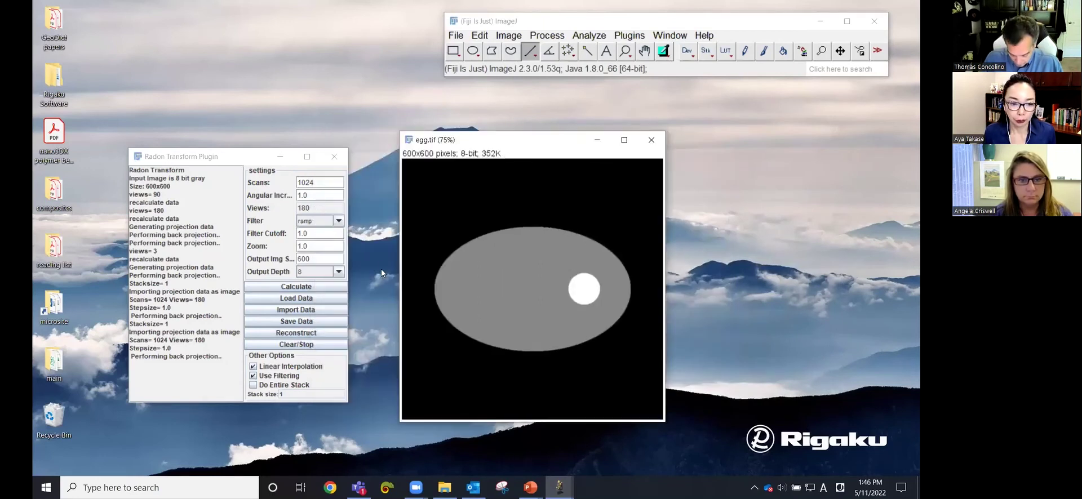
- Import egg_Sinogram_horizontal_line as columns and reconstruct it into a 600x600 egg image
left_click(292, 311)
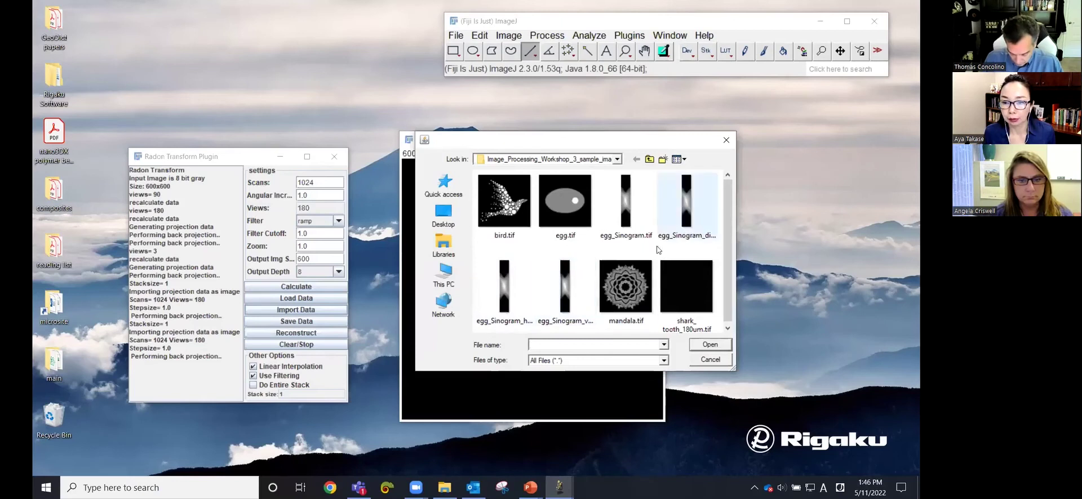
left_click(504, 287)
left_click(711, 345)
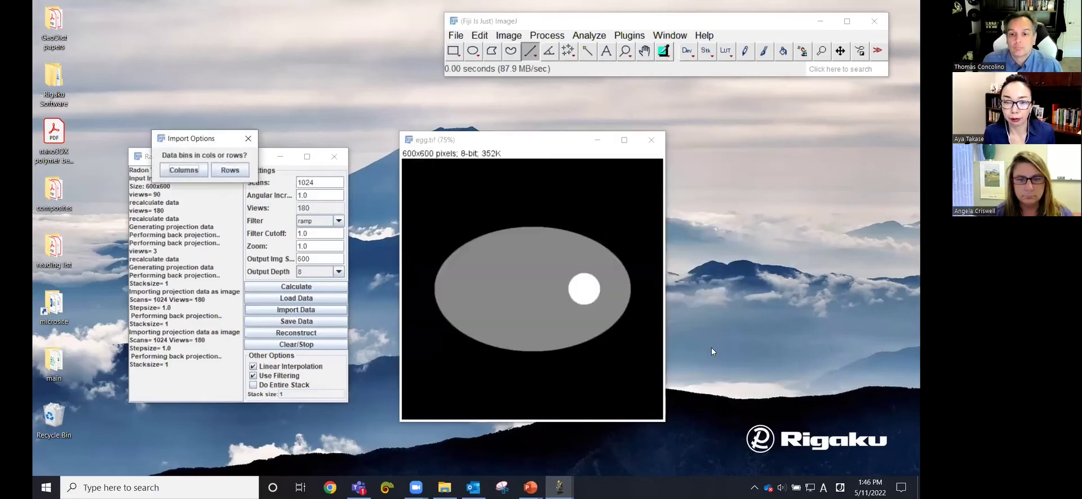
left_click(184, 170)
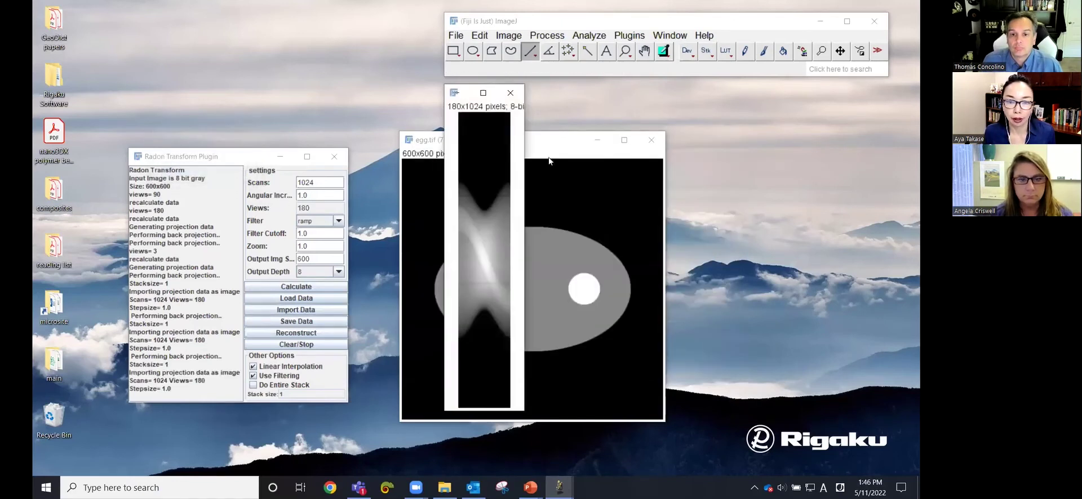
left_click_drag(525, 180, 576, 181)
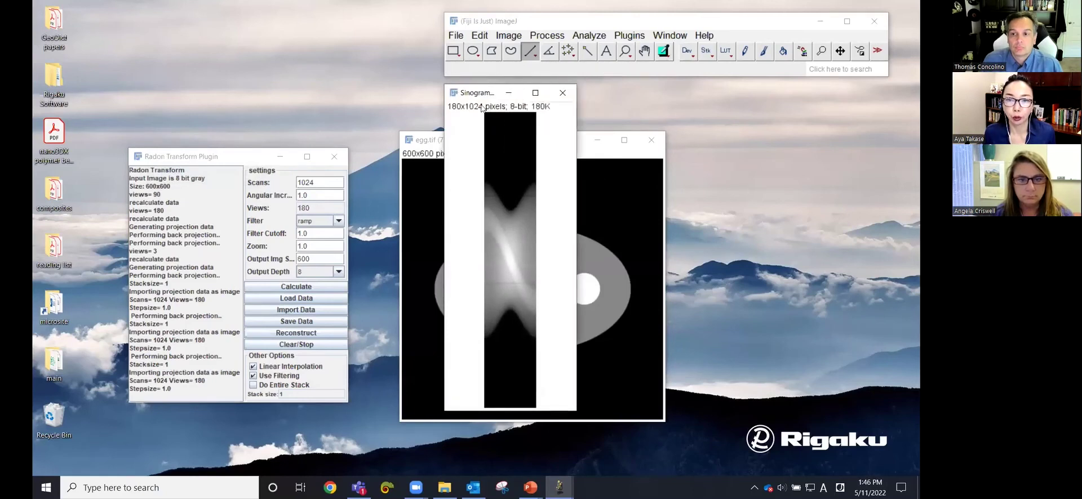
left_click_drag(498, 99, 655, 121)
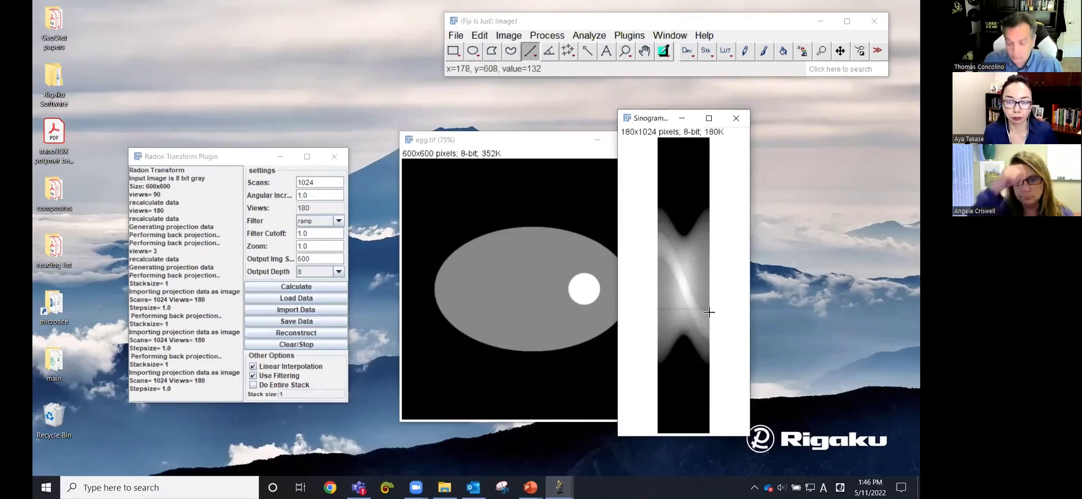
left_click(308, 333)
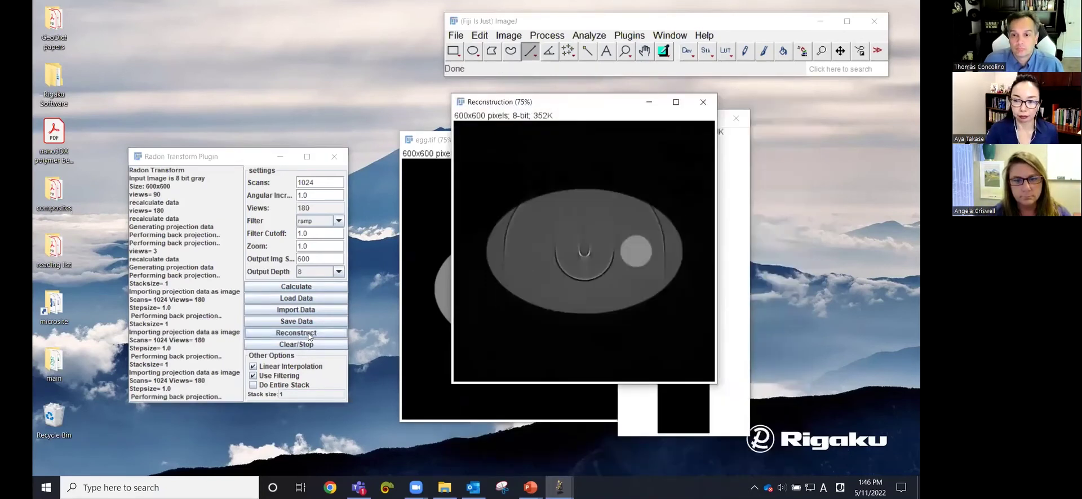
- Place egg.tif and the ring-artefact Reconstruction side by side for comparison
left_click_drag(553, 107, 673, 130)
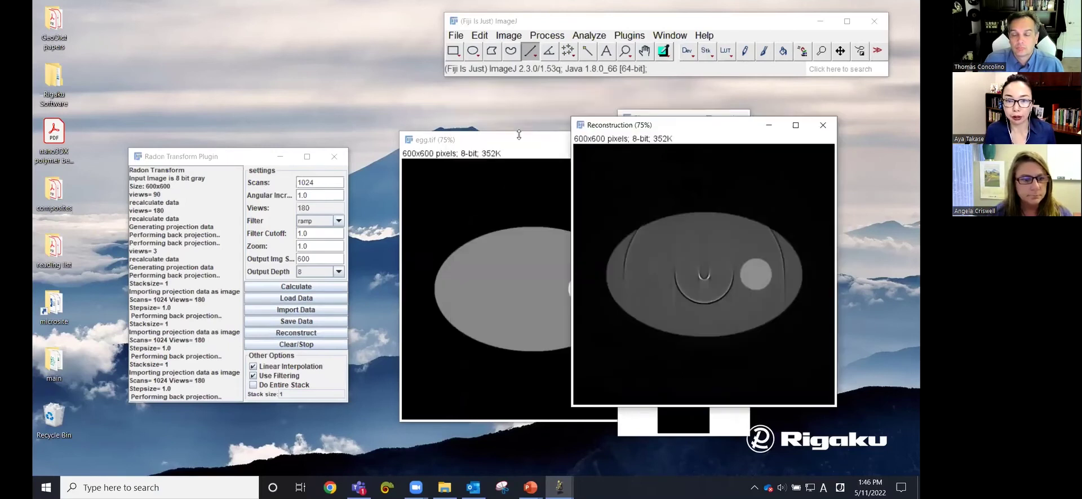
left_click(506, 139)
left_click_drag(501, 140, 404, 127)
left_click(630, 126)
left_click_drag(630, 126, 627, 128)
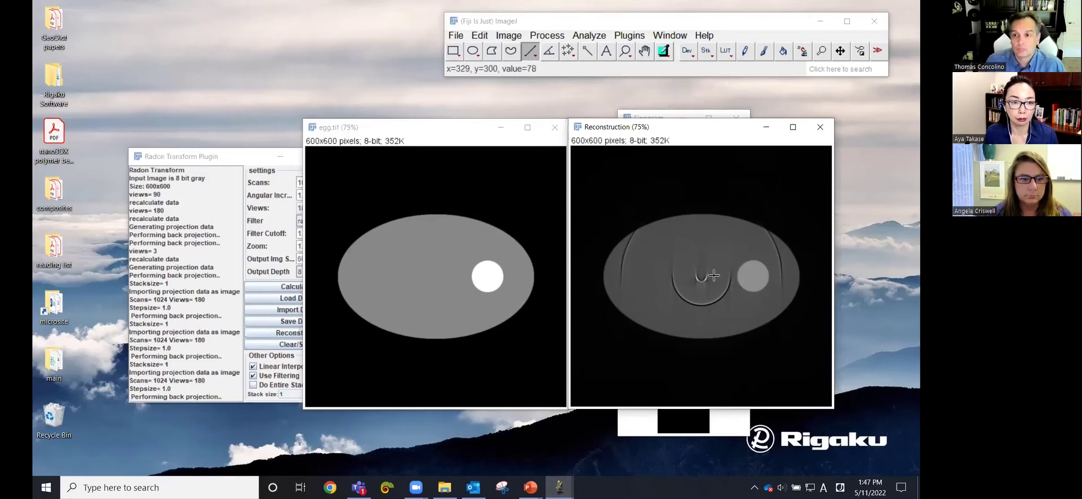
- Close the Reconstruction and its horizontal-line sinogram windows
left_click(817, 138)
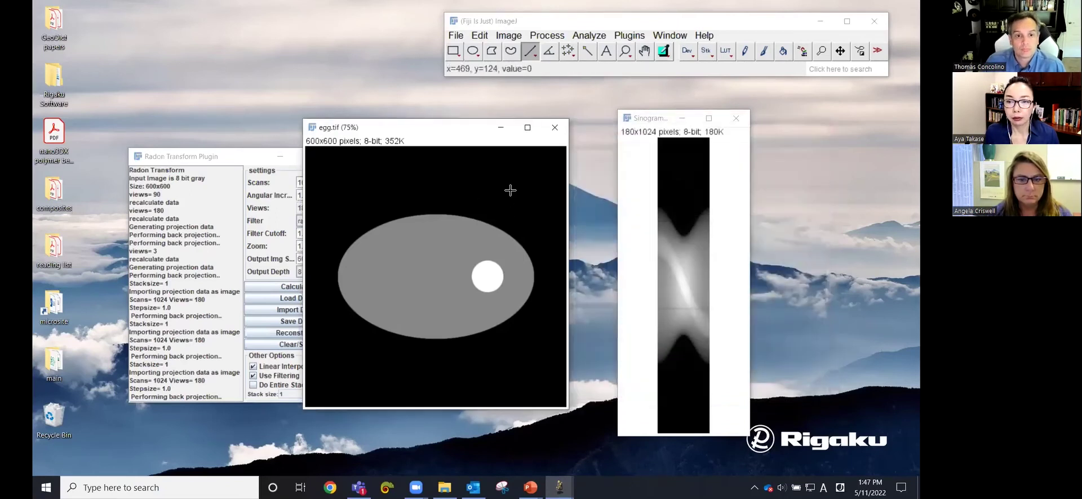
left_click(740, 133)
left_click(735, 119)
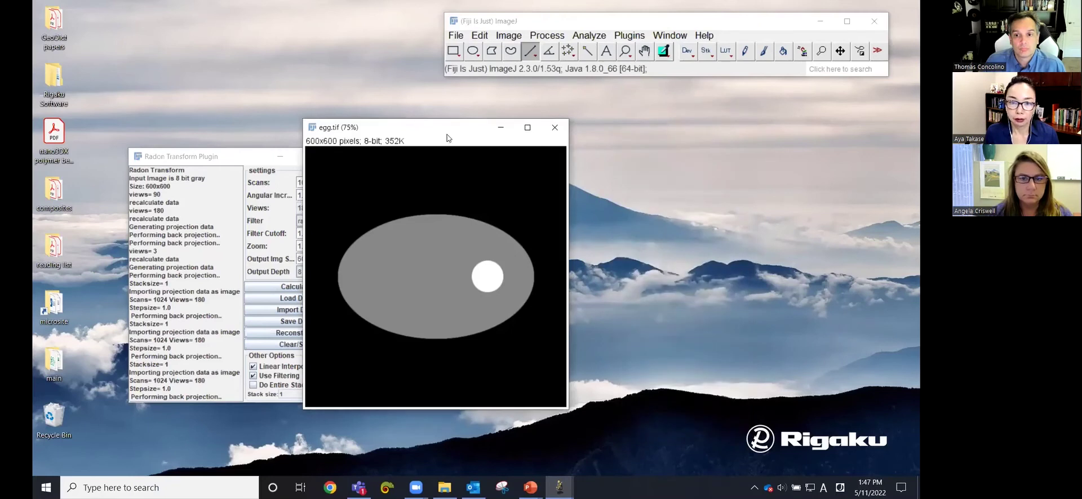
- Close egg.tif and drag bird.tif from the sample images folder into Fiji
left_click_drag(441, 134, 527, 126)
left_click(652, 121)
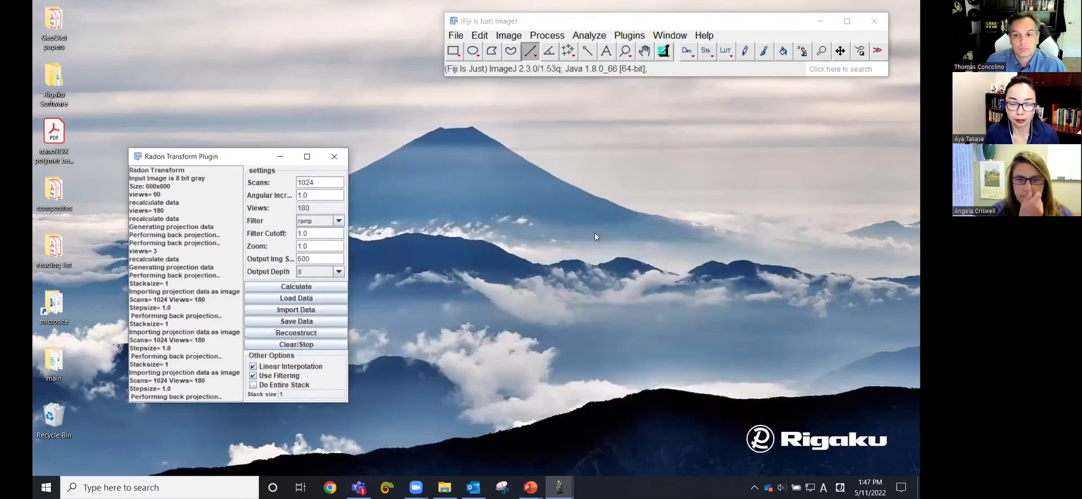
key("alt+Tab")
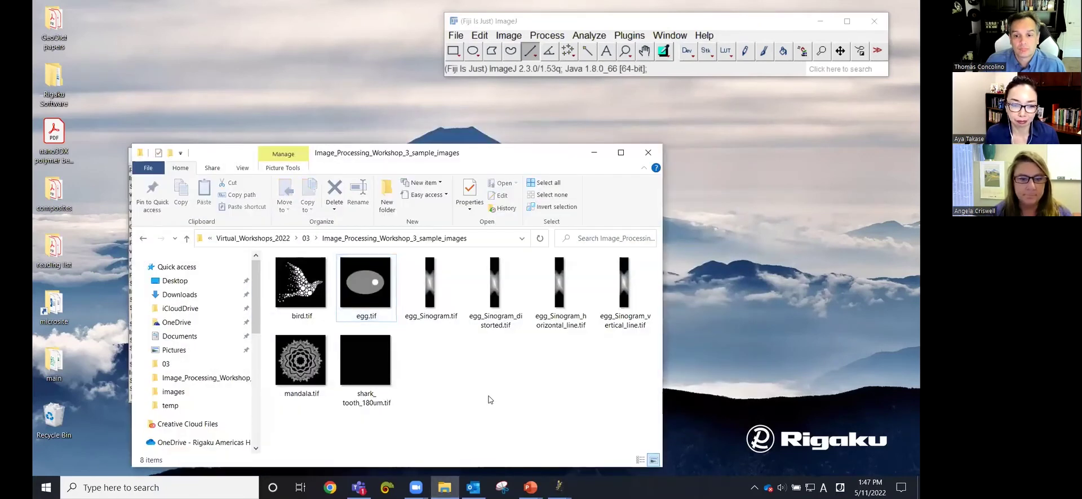
left_click_drag(301, 282, 542, 71)
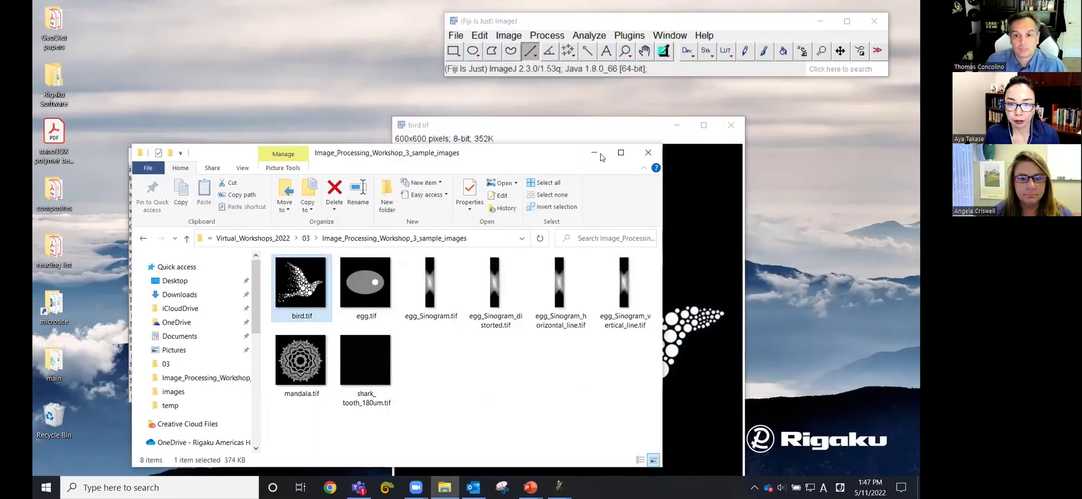
- Arrange bird.tif at 75% zoom beside the Radon Transform plugin
left_click(580, 135)
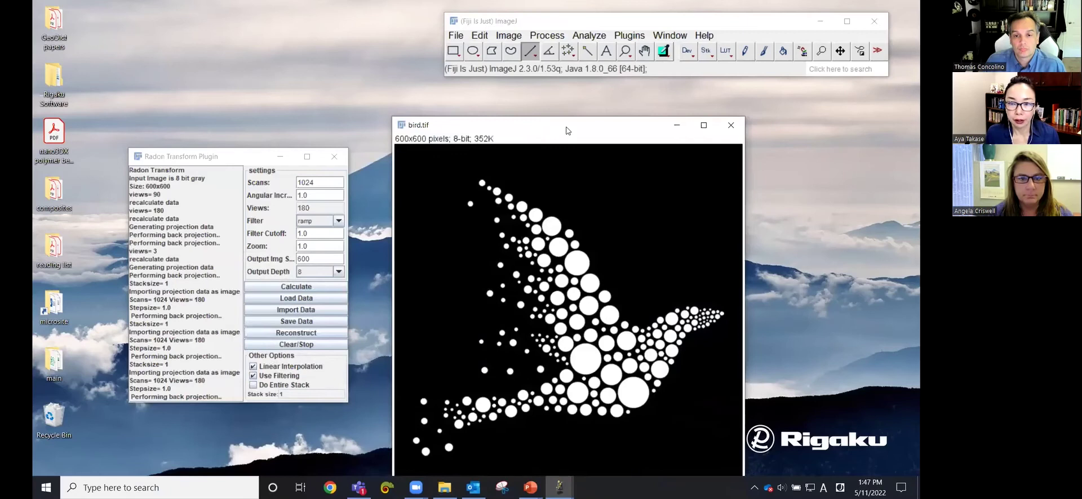
left_click_drag(567, 130, 492, 78)
key("minus")
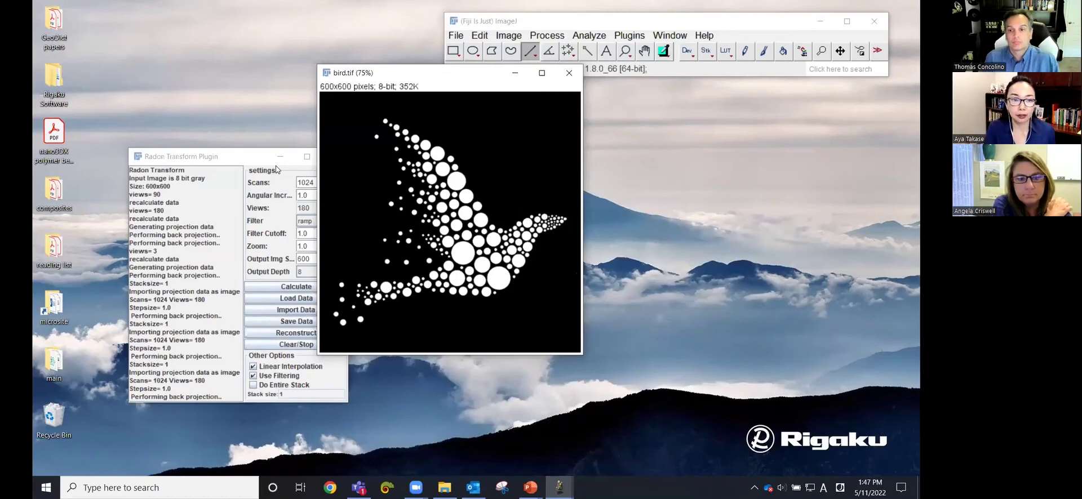
left_click_drag(227, 156, 175, 148)
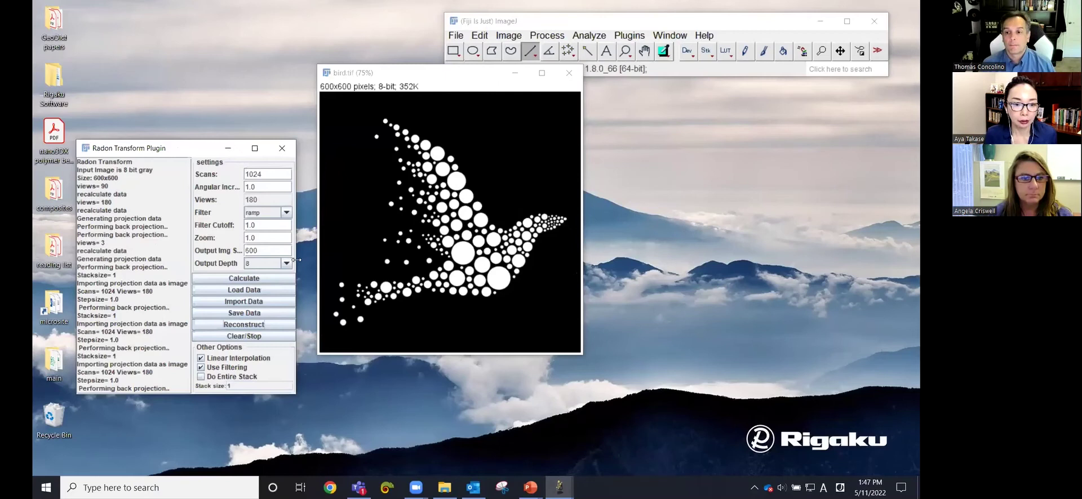
- Compute the bird sinogram and reconstruct it with the ramp filter
left_click(260, 280)
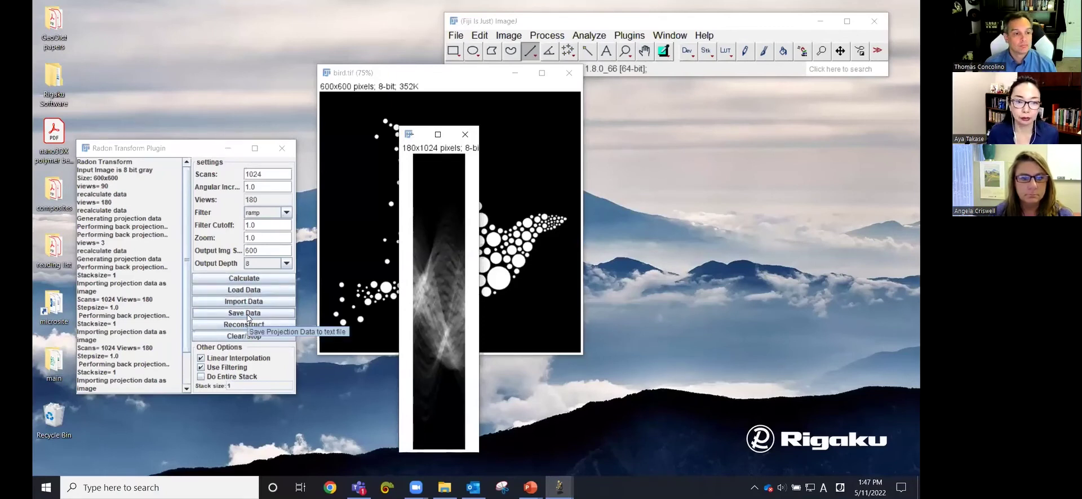
left_click(276, 212)
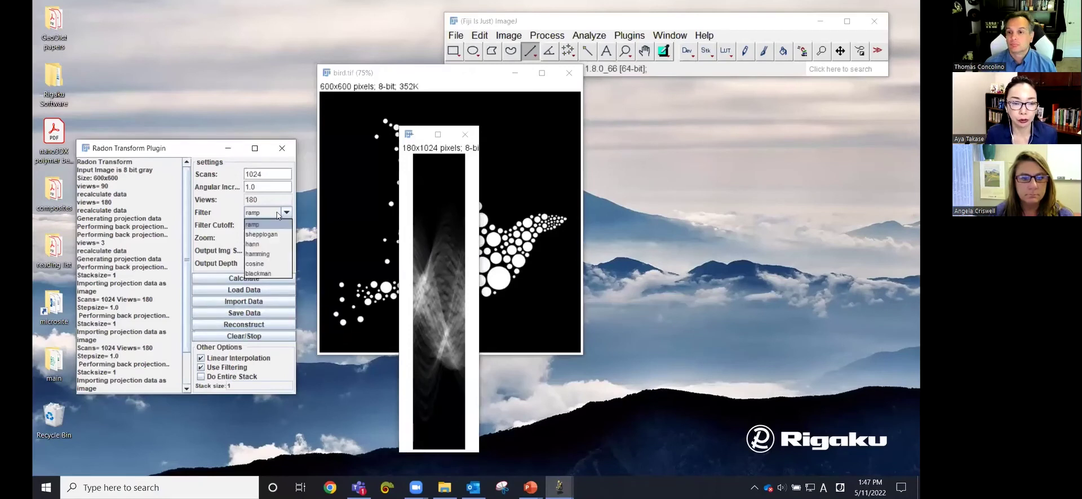
left_click(276, 212)
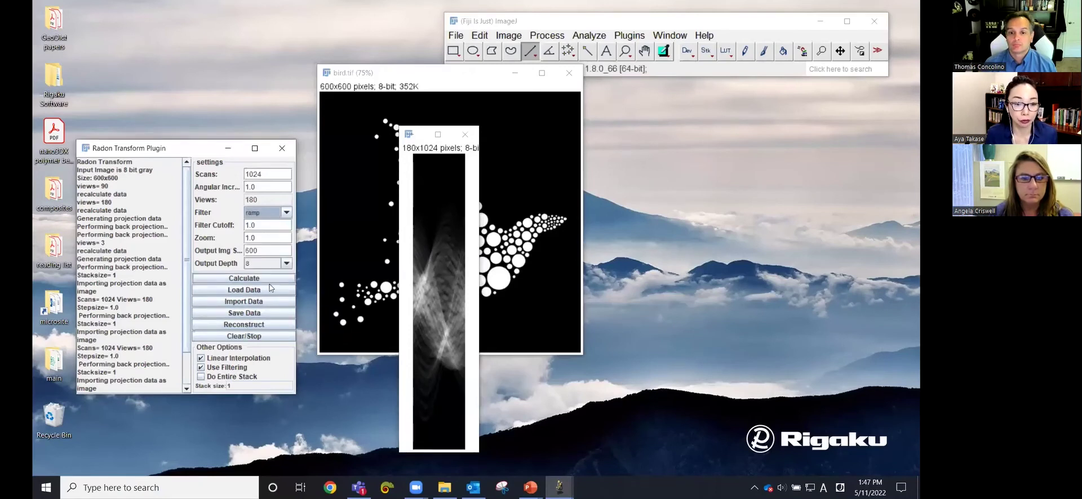
left_click(249, 327)
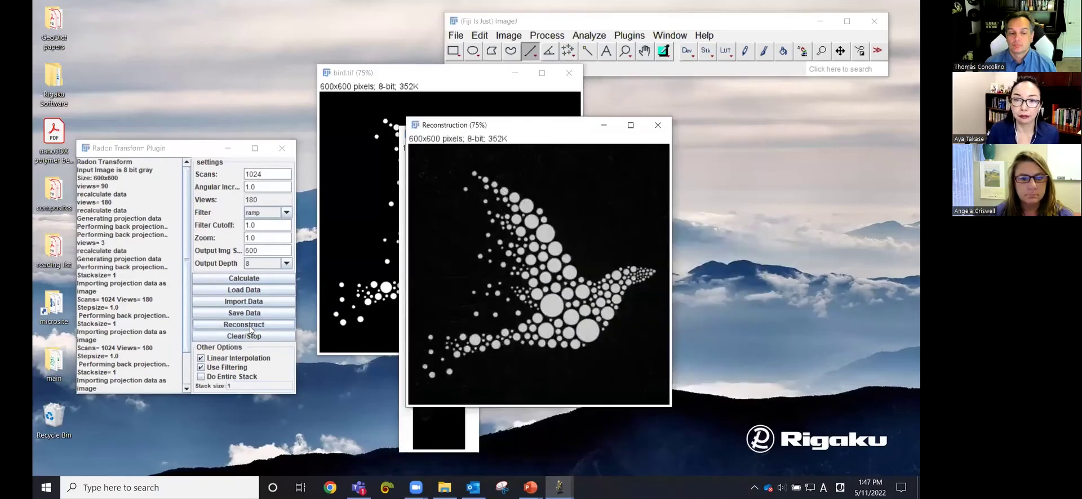
- Reconstruct the bird sinogram again using the hann filter and move the result aside
left_click_drag(502, 122, 610, 73)
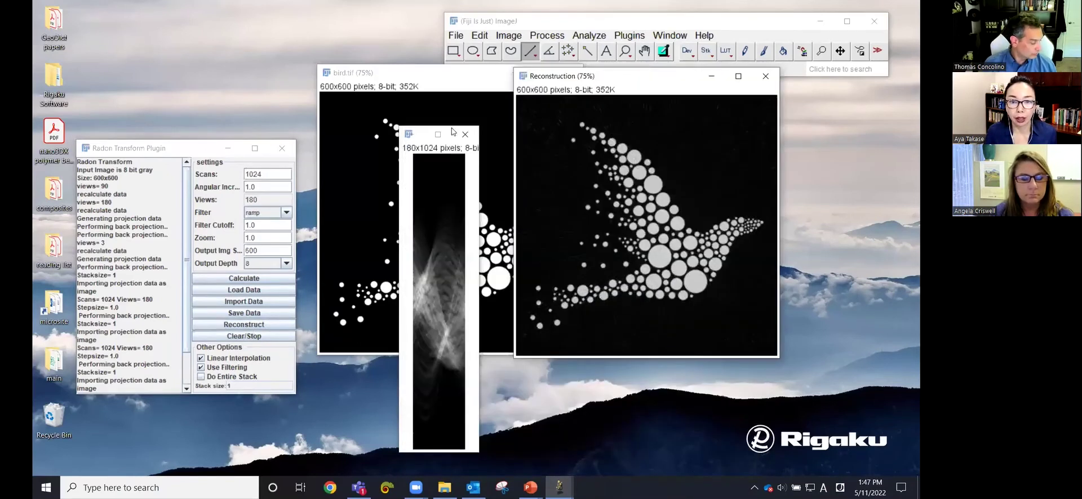
left_click(410, 164)
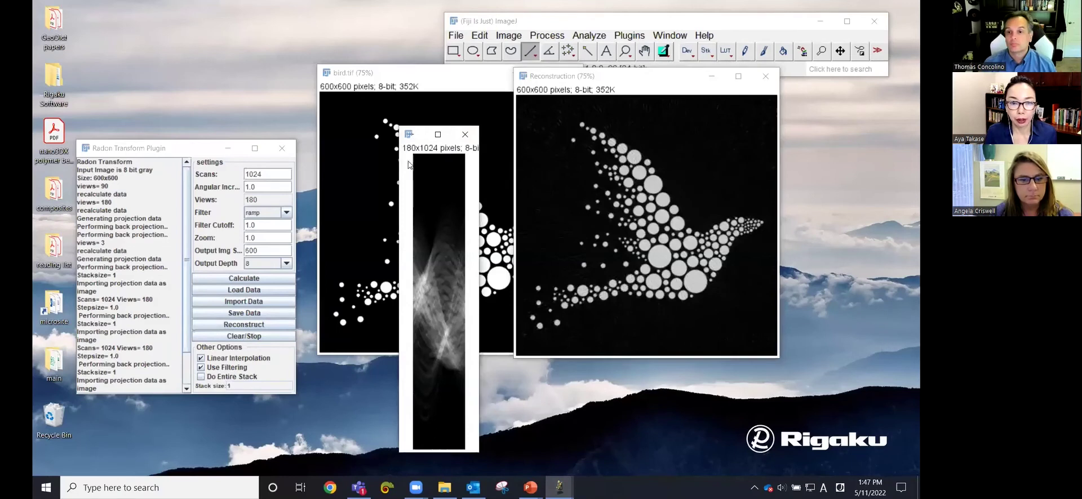
left_click(281, 212)
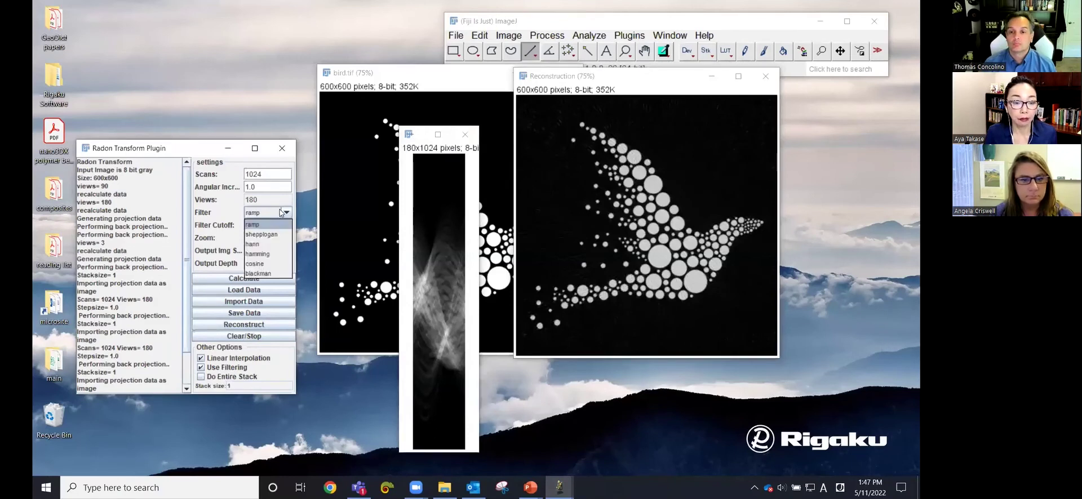
left_click(272, 243)
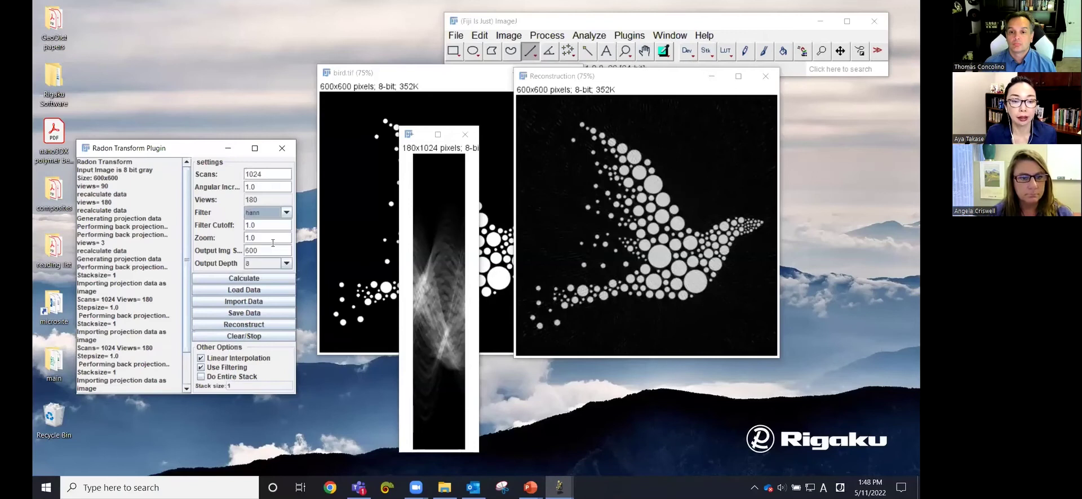
left_click(236, 328)
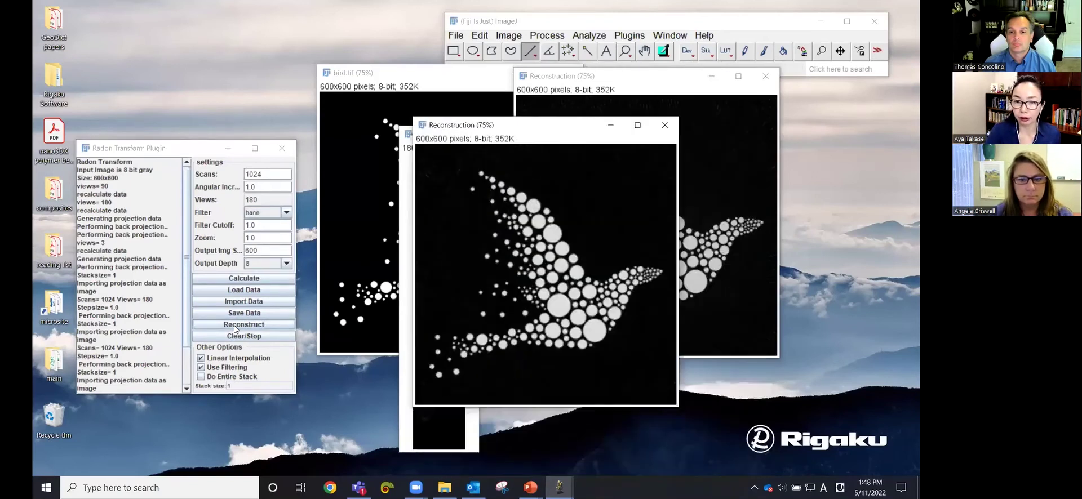
left_click_drag(516, 128, 717, 95)
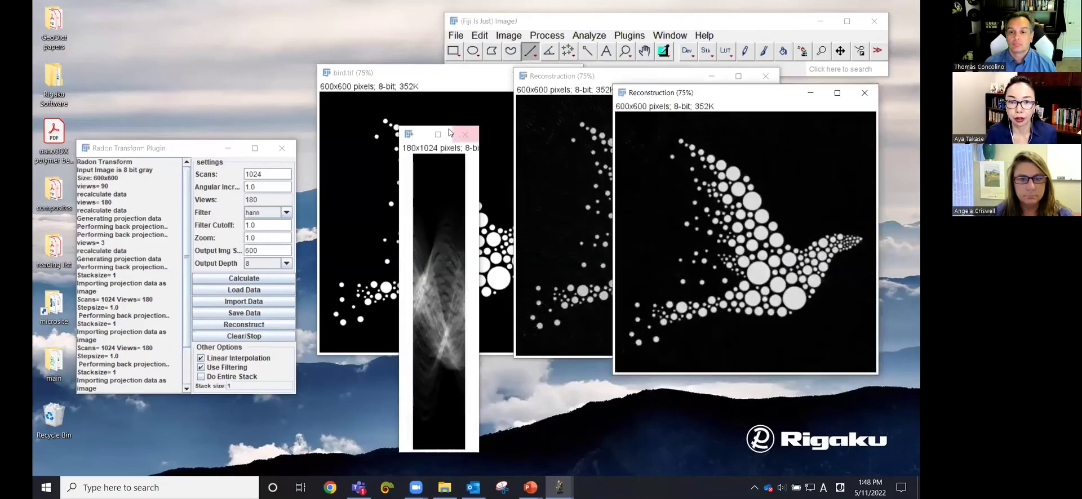
left_click(495, 94)
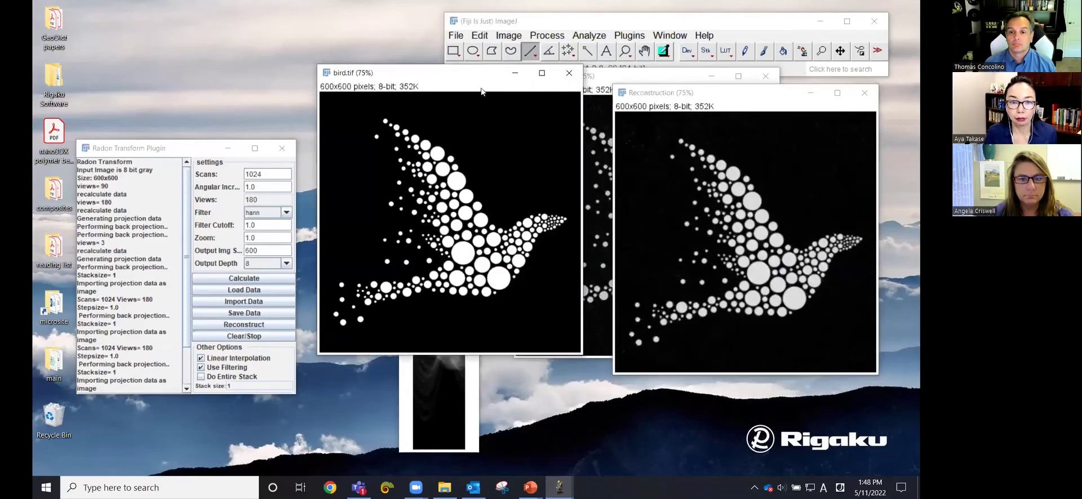
- Line up bird.tif and both reconstructions in a row, magnifying bird.tif to 600% on its head
left_click_drag(482, 73, 239, 112)
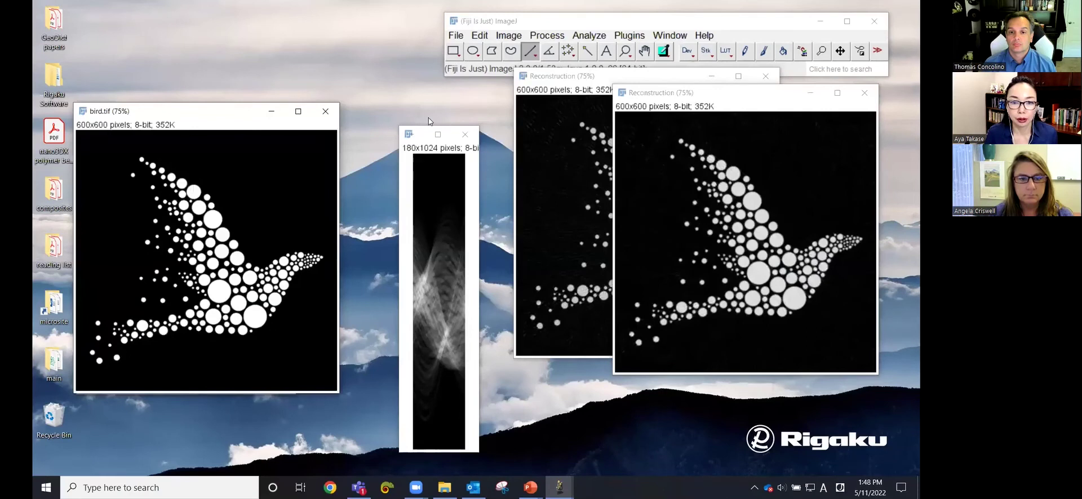
left_click_drag(695, 94, 681, 117)
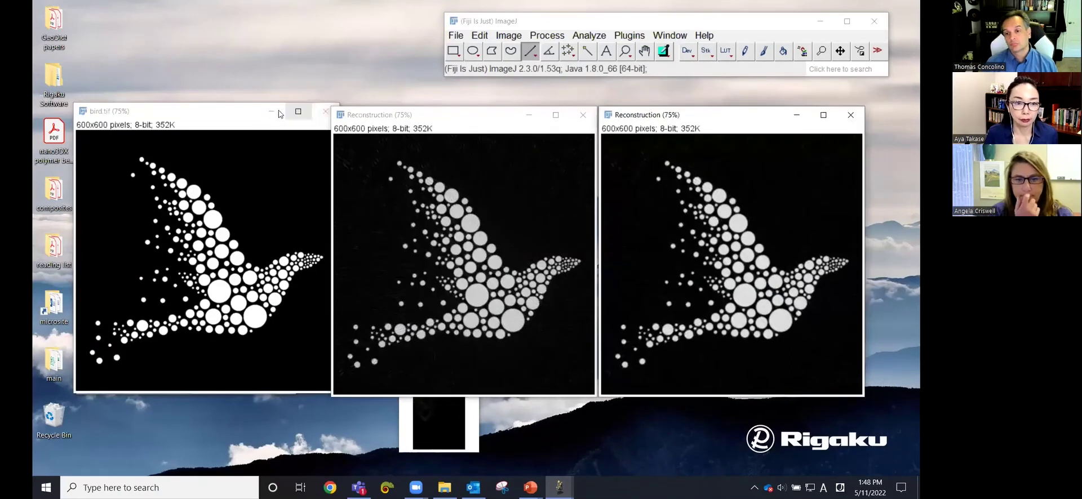
left_click(314, 115)
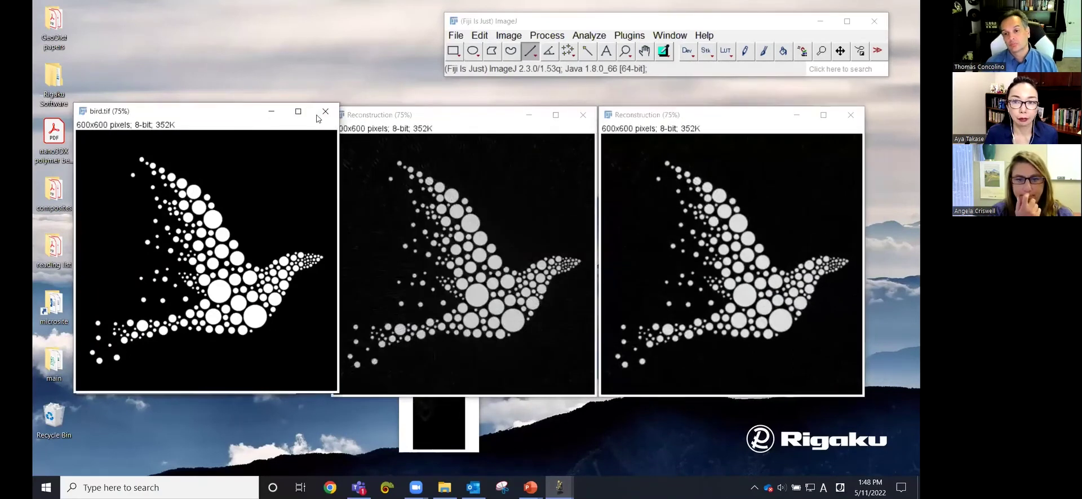
left_click(629, 54)
left_click(299, 261)
left_click(300, 262)
left_click(282, 263)
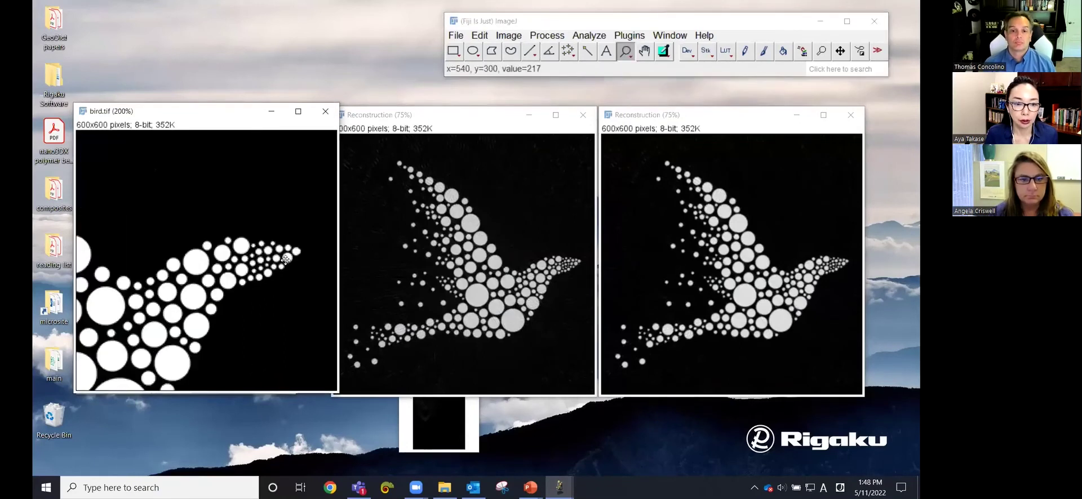
left_click(260, 263)
left_click(240, 264)
left_click(240, 264)
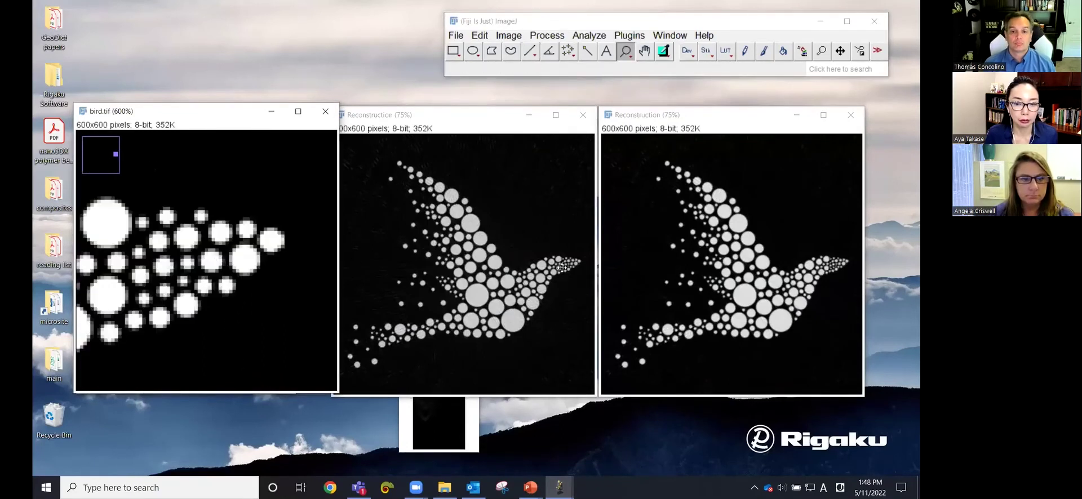
- Magnify the ramp and hann reconstructions to 600% on the same head region
left_click(527, 264)
left_click(528, 264)
left_click(527, 264)
left_click(511, 261)
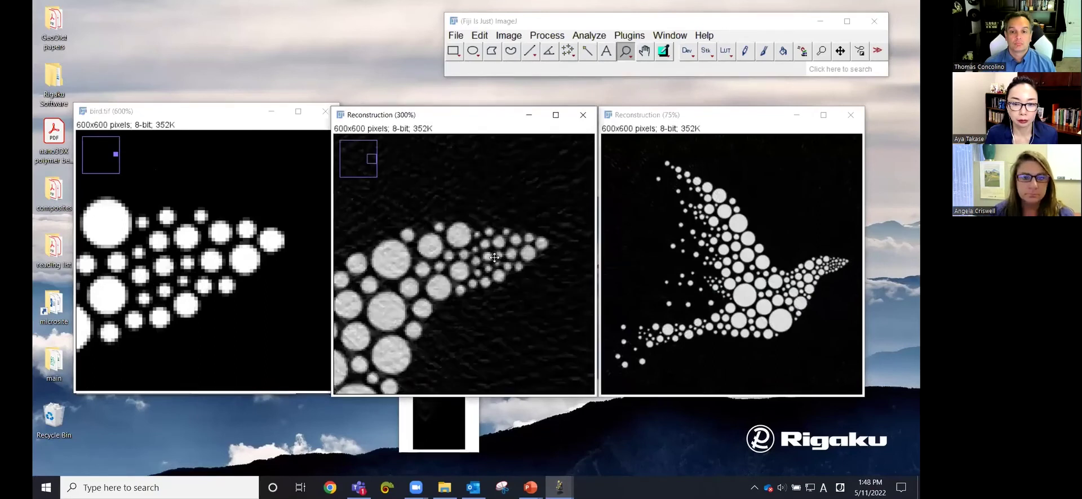
left_click(493, 257)
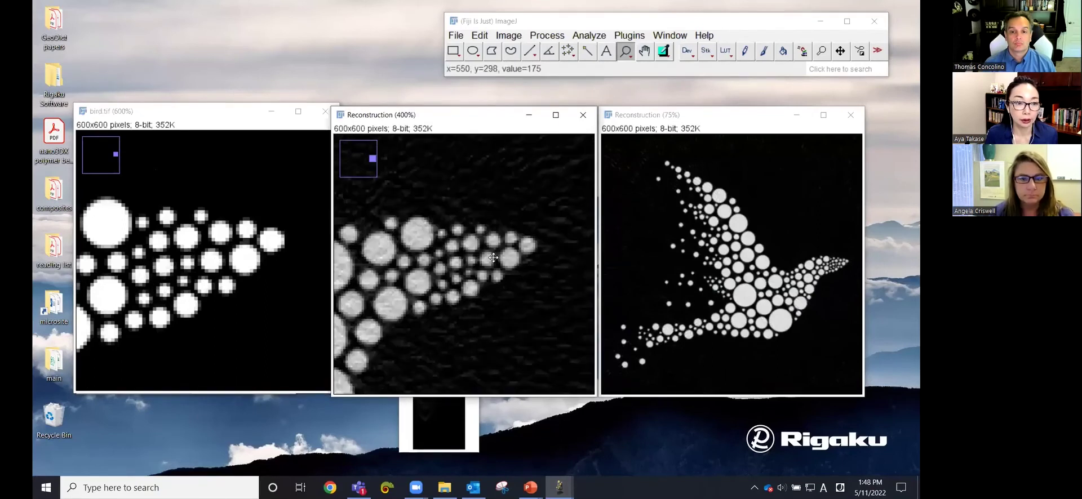
left_click(493, 258)
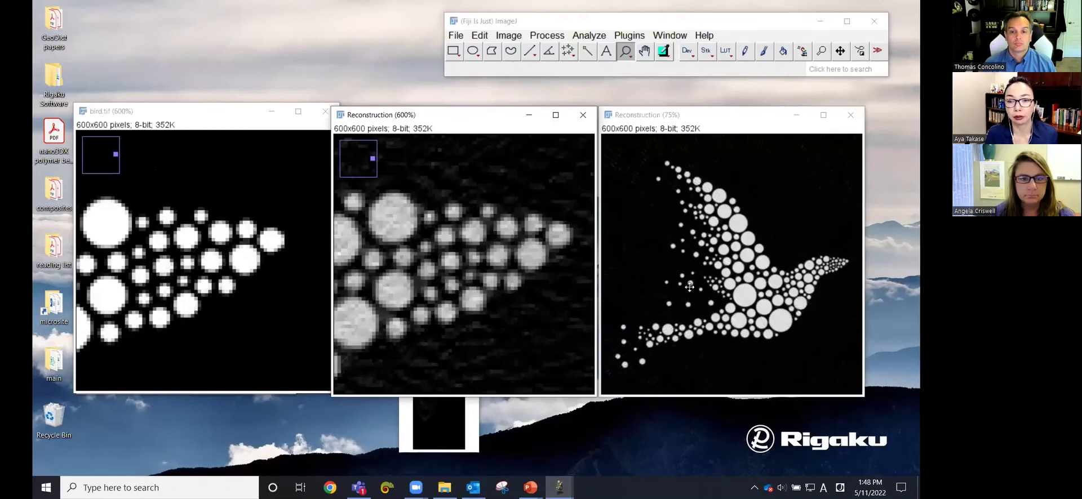
left_click(818, 268)
left_click(818, 268)
left_click(807, 264)
left_click(796, 261)
left_click(786, 257)
left_click(775, 253)
- Pan the views with the Hand tool to align the region and compare the three images
left_click(644, 51)
left_click_drag(693, 255, 724, 248)
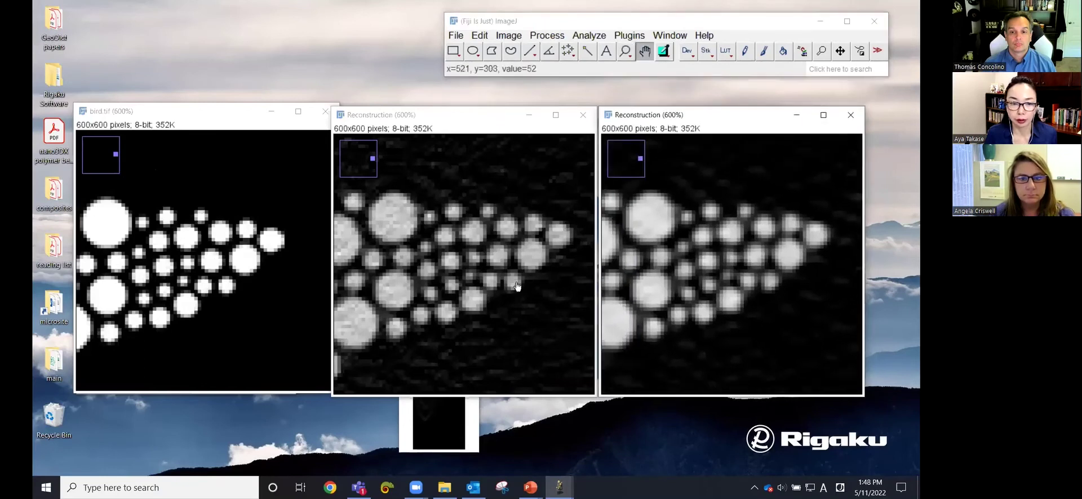
left_click(202, 268)
left_click_drag(203, 268, 217, 271)
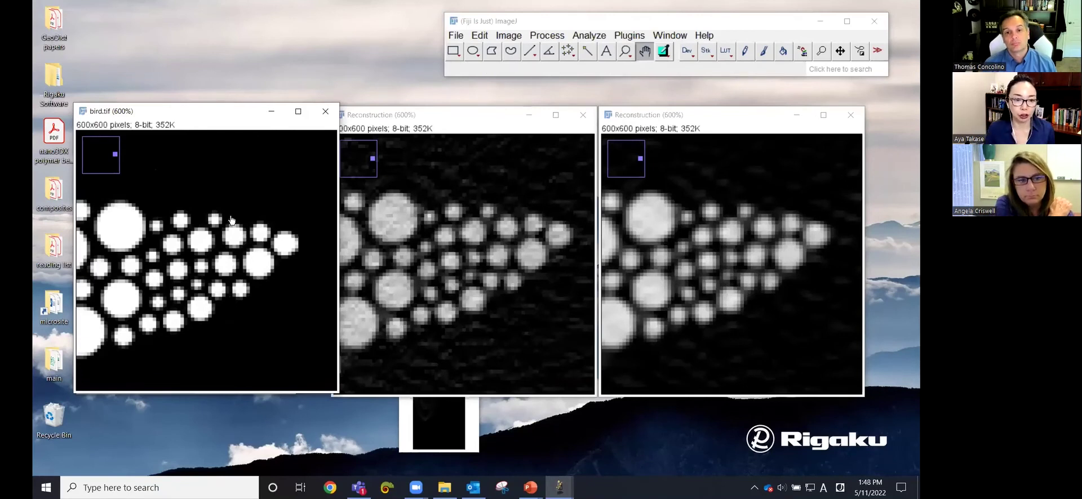
left_click(457, 118)
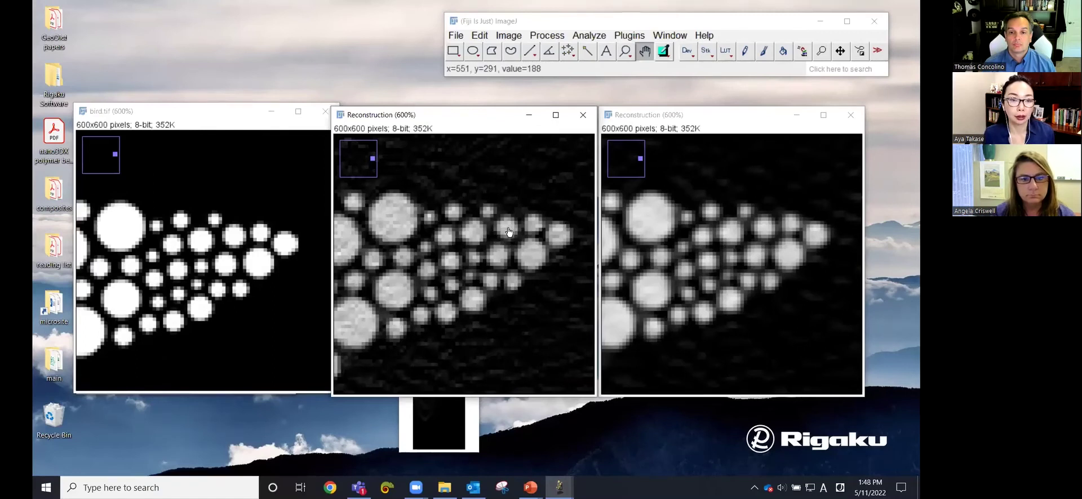
left_click(711, 115)
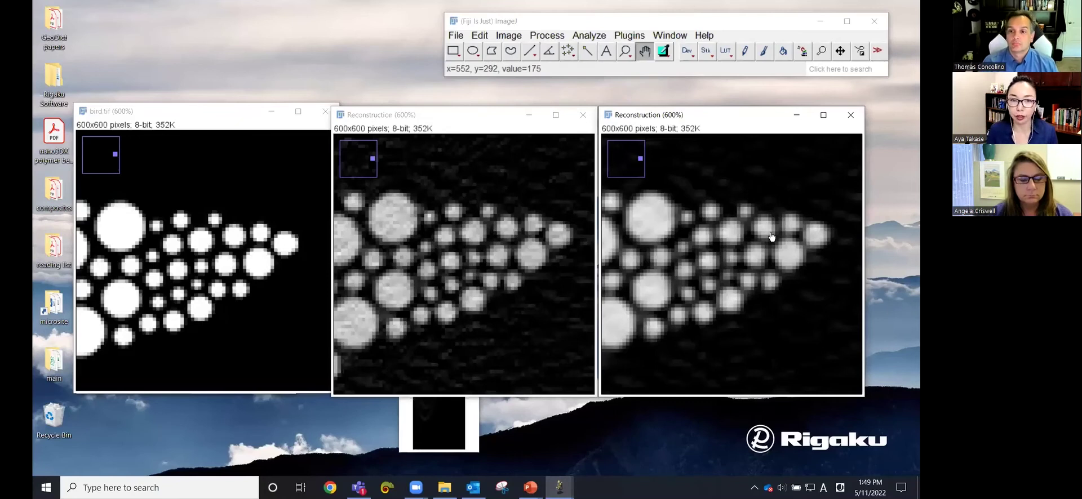
left_click(241, 118)
- Close bird.tif, both reconstructions and the bird sinogram
left_click(325, 111)
left_click(582, 115)
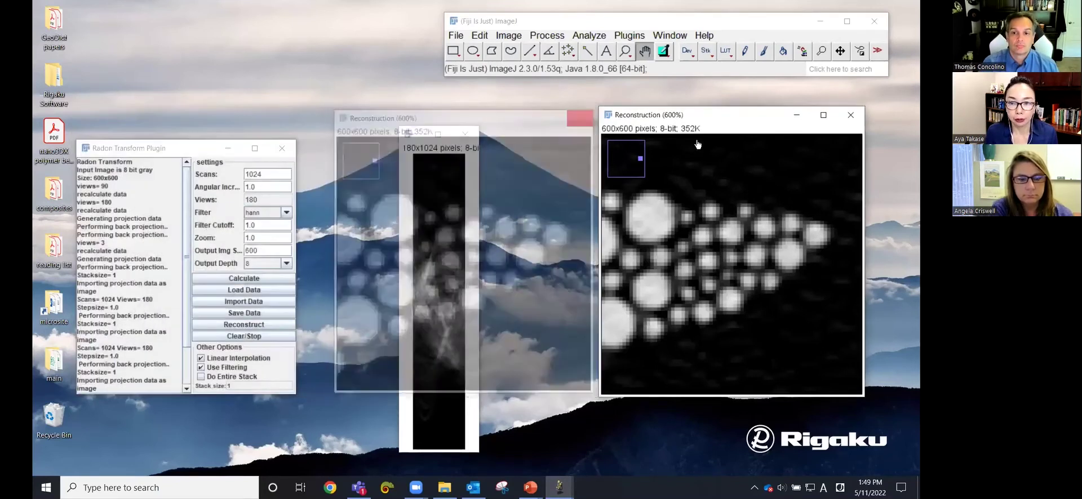
left_click(851, 115)
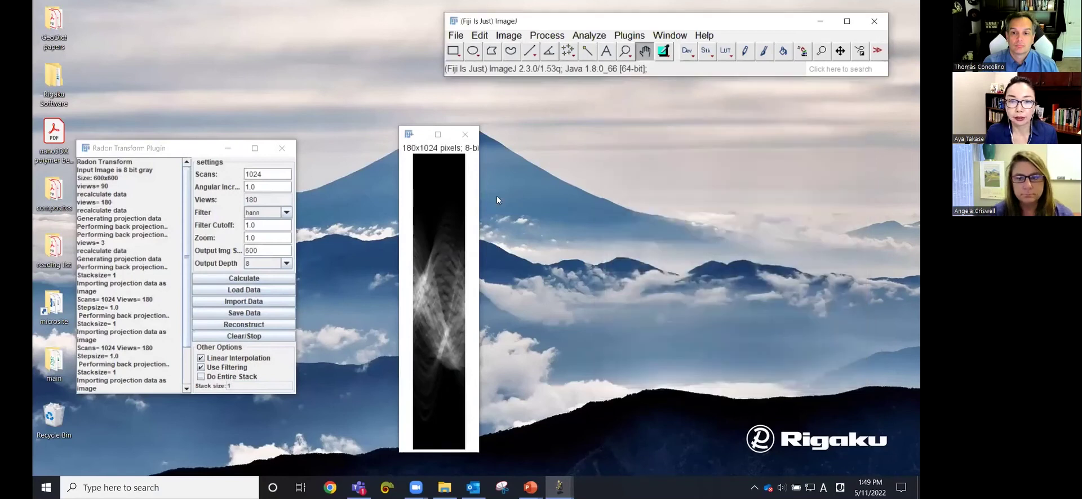
left_click(465, 134)
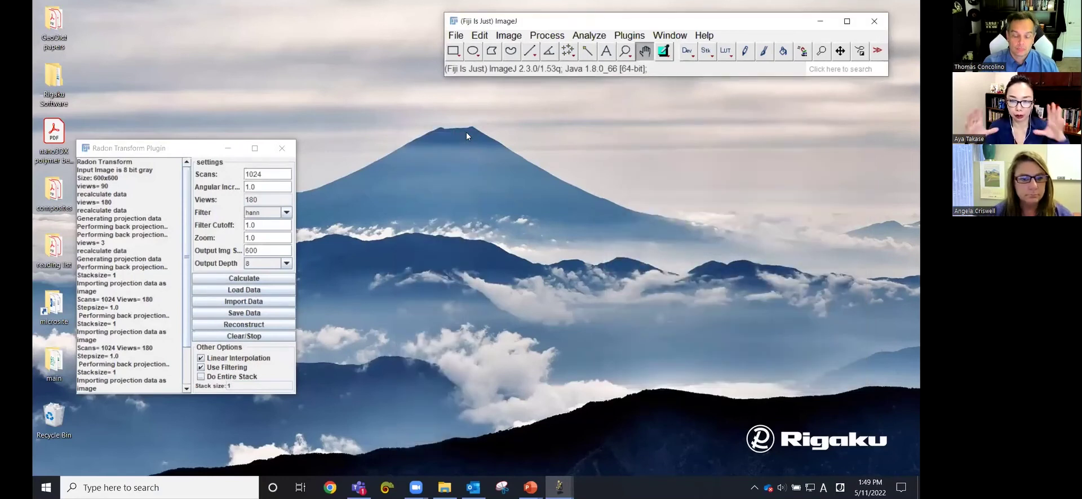
- Drag shark_tooth_180um.tif from the sample images folder into Fiji as a 178-slice stack
mouse_move(445, 488)
left_click(485, 435)
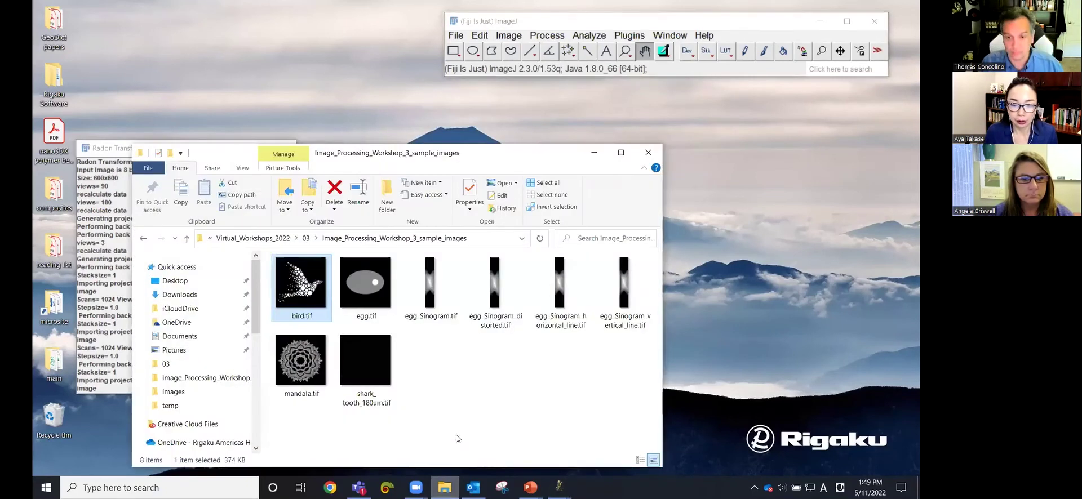
left_click(495, 417)
left_click(376, 369)
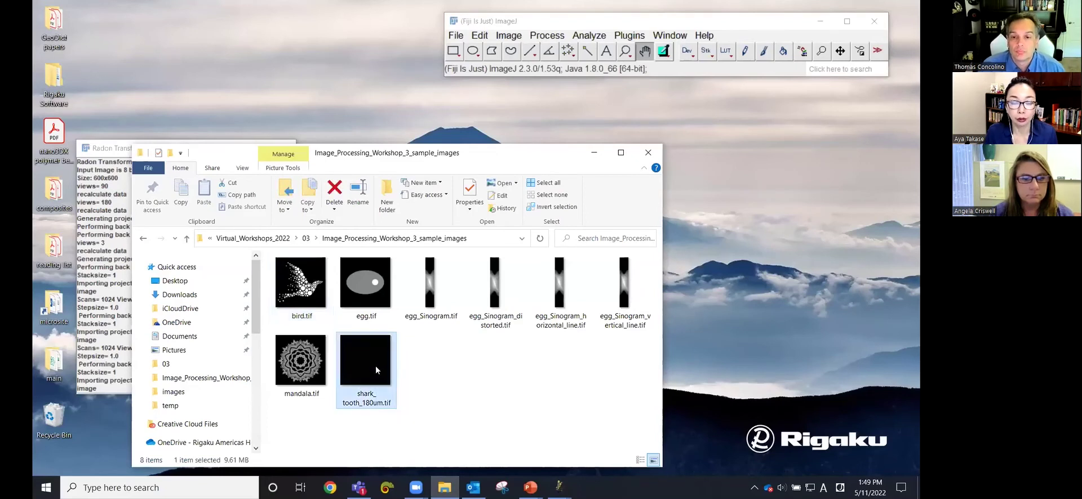
left_click_drag(365, 370, 597, 71)
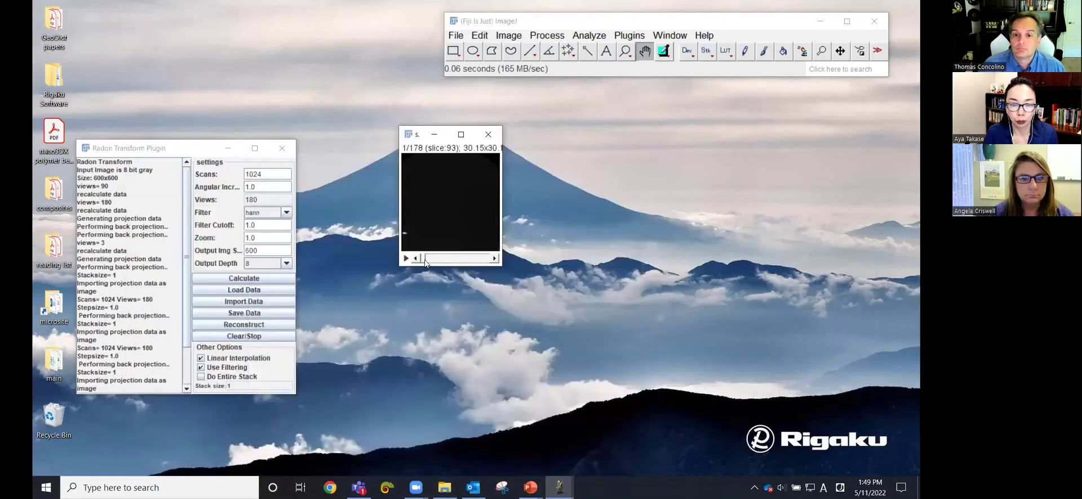
left_click_drag(423, 262, 455, 262)
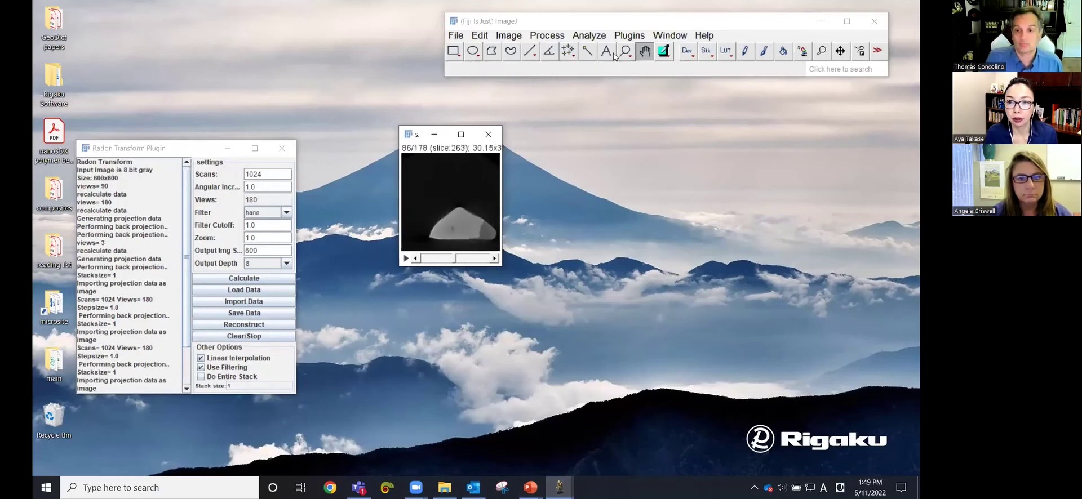
left_click(628, 35)
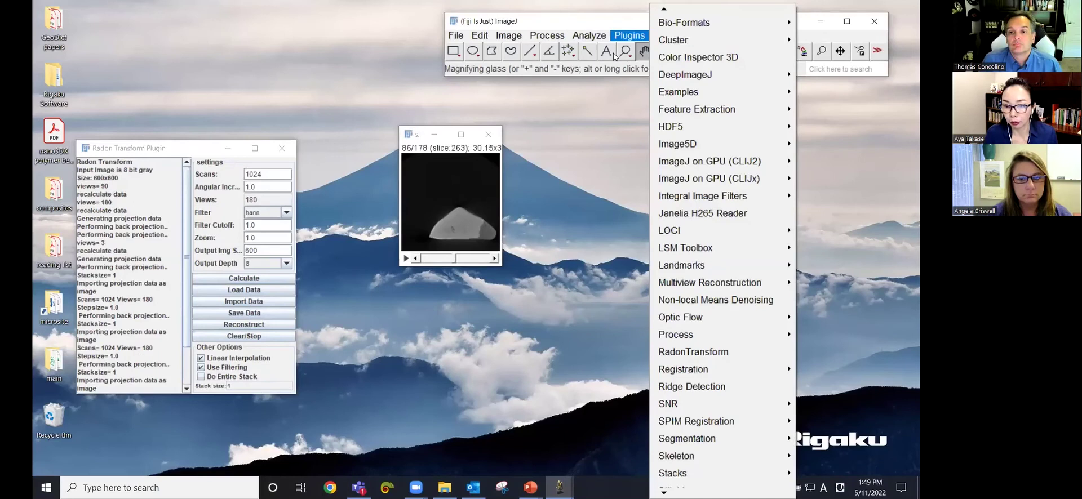
mouse_move(664, 492)
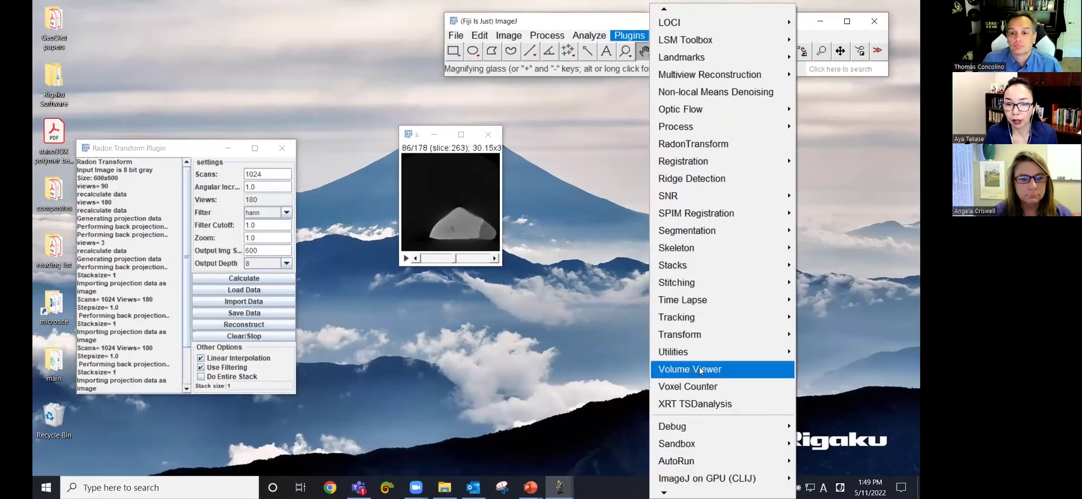
left_click(701, 370)
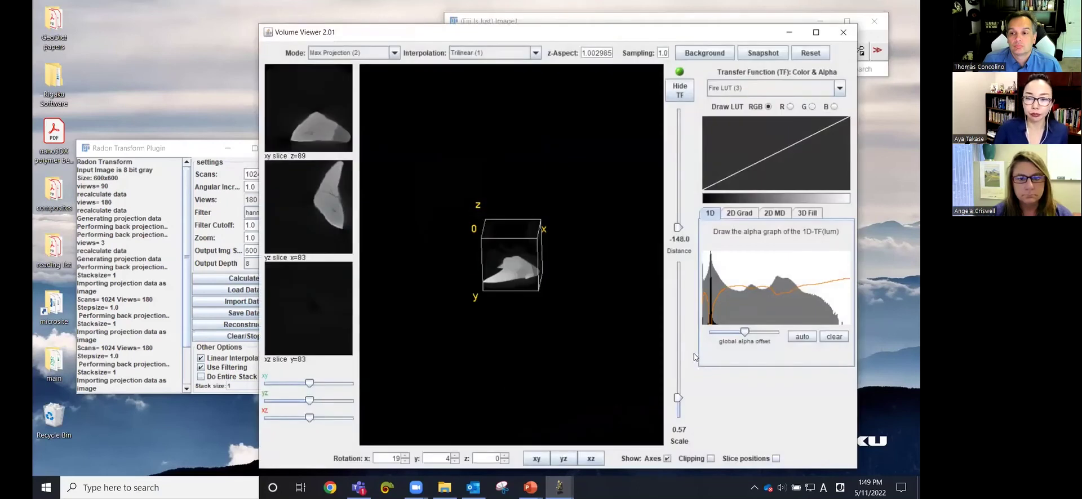
left_click_drag(677, 398, 675, 372)
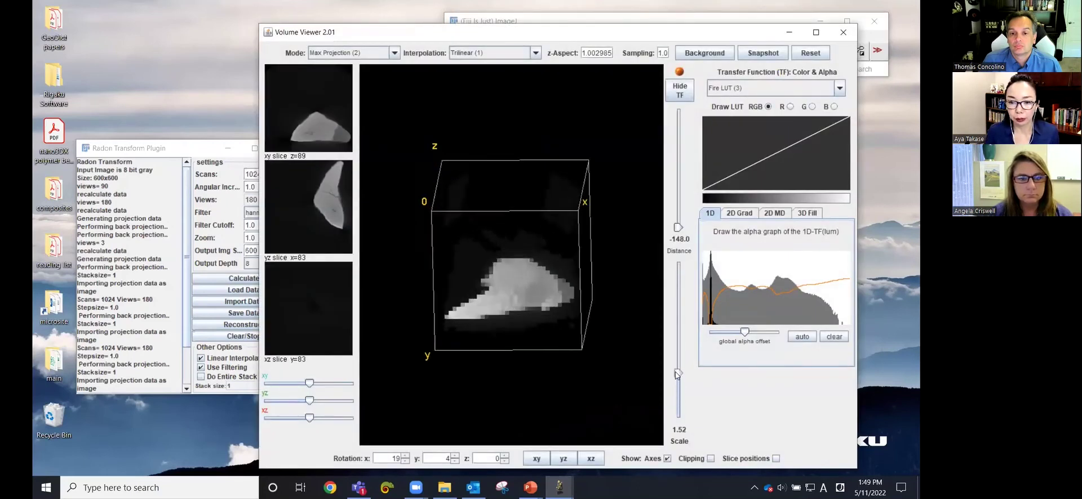
left_click_drag(503, 327, 574, 283)
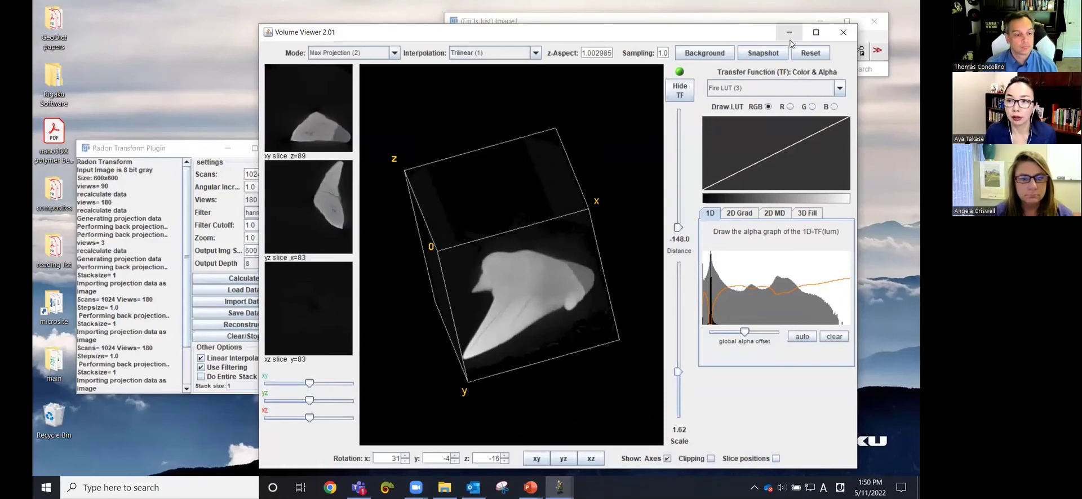
left_click(842, 32)
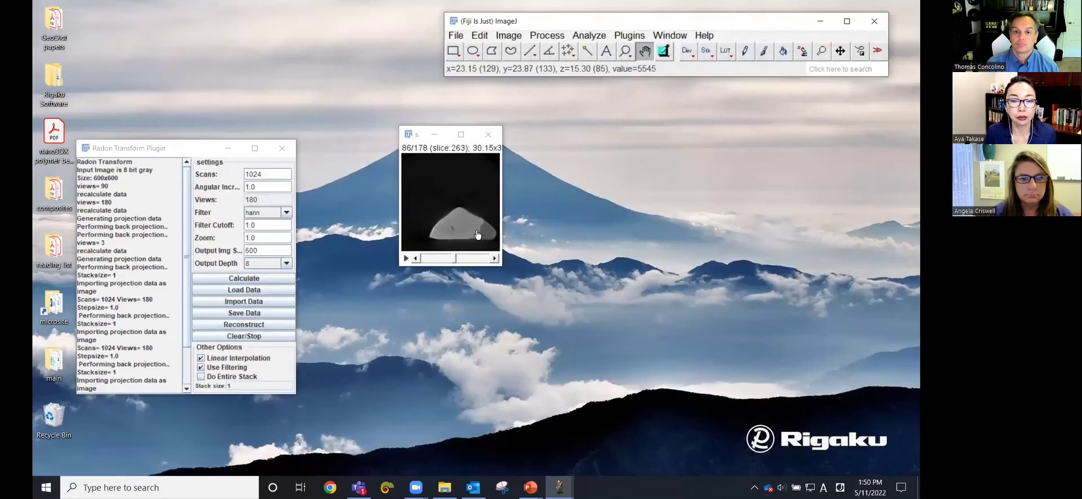
- Tick Do Entire Stack, set Angular Incr to 2 and calculate 90x1024 sinograms for all 178 slices
left_click(178, 150)
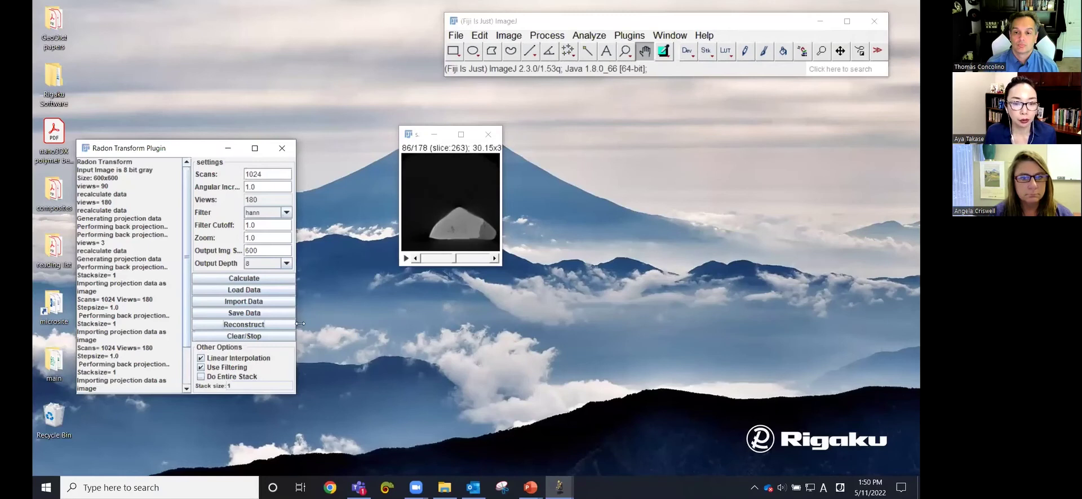
left_click(201, 377)
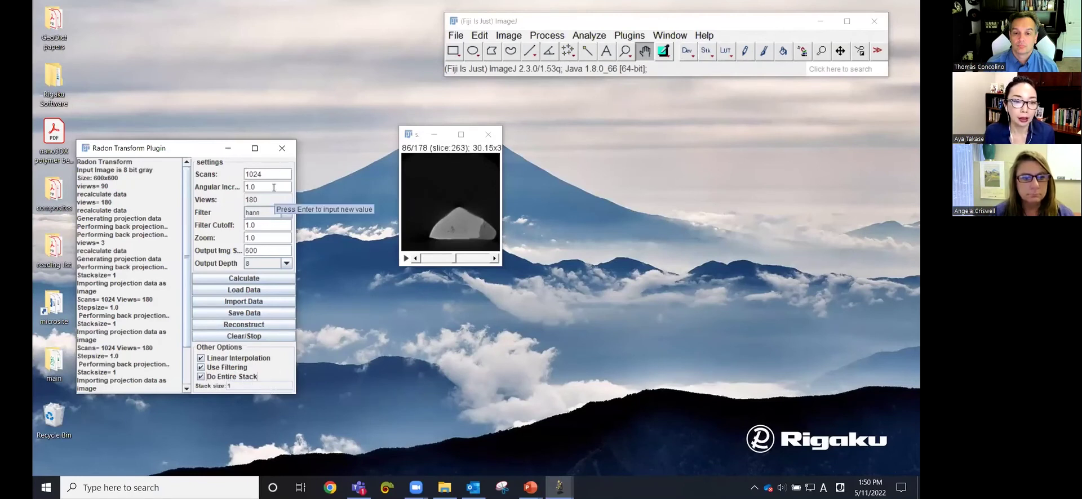
left_click_drag(274, 188, 212, 192)
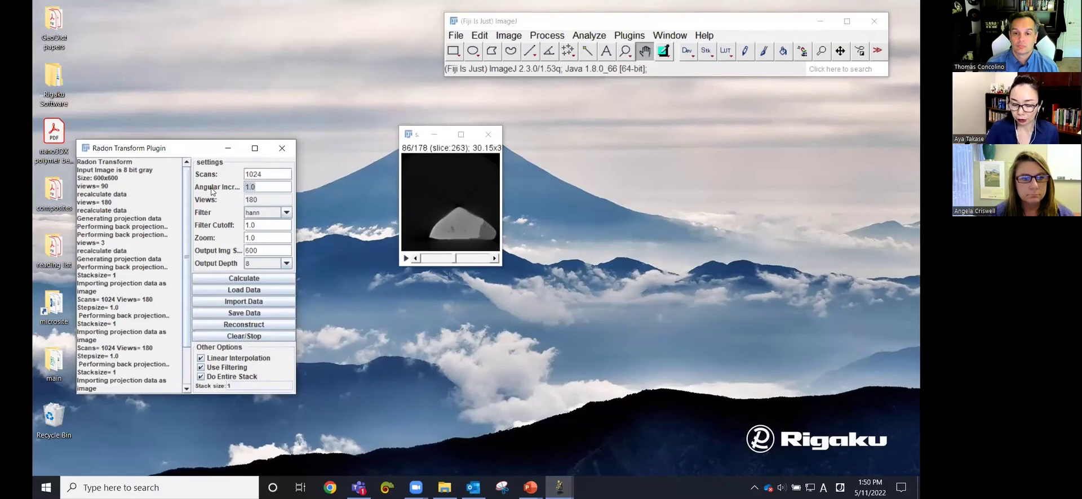
type("2")
key("Return")
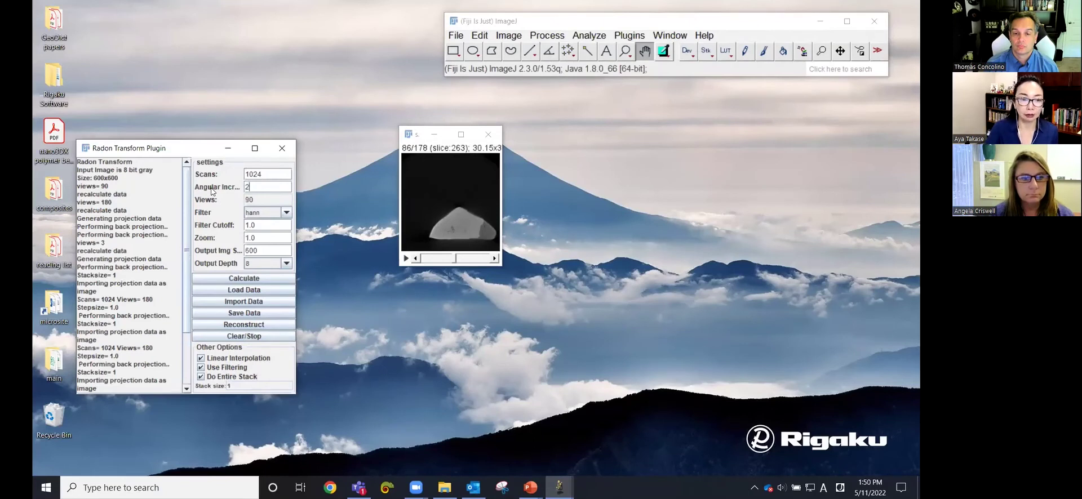
left_click(242, 279)
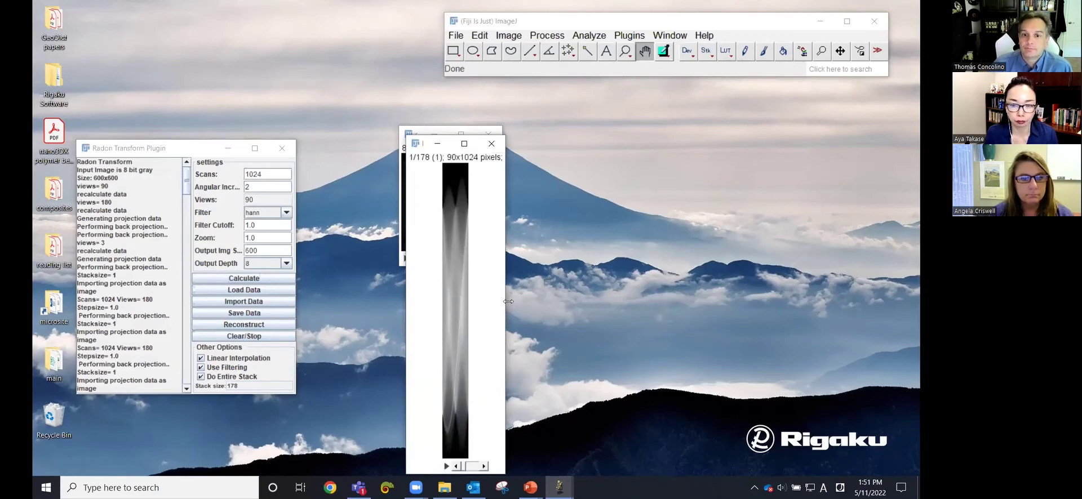
- Reposition the Proj Stack window and back-project it into a 178-slice 600x600 Reconstructed Stack
left_click_drag(508, 303, 629, 298)
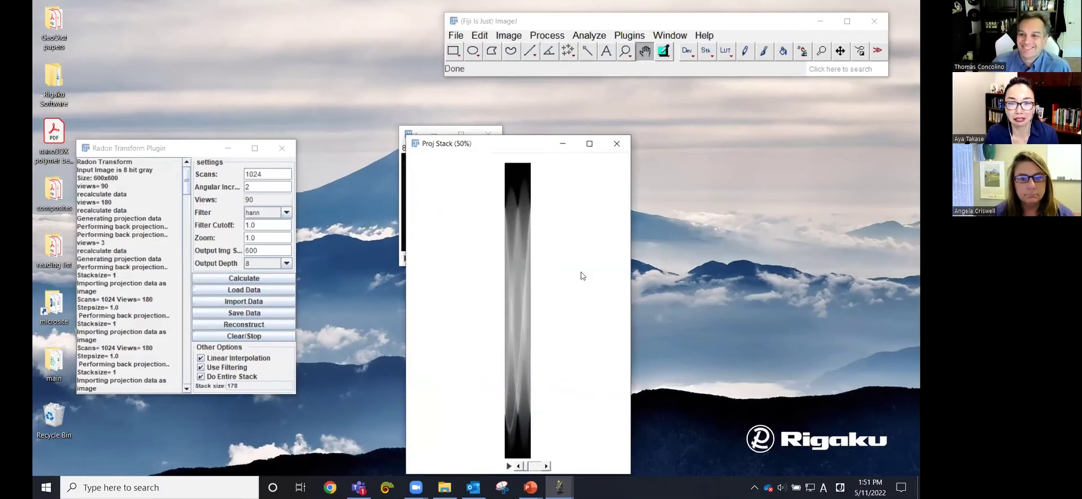
left_click_drag(494, 149, 598, 125)
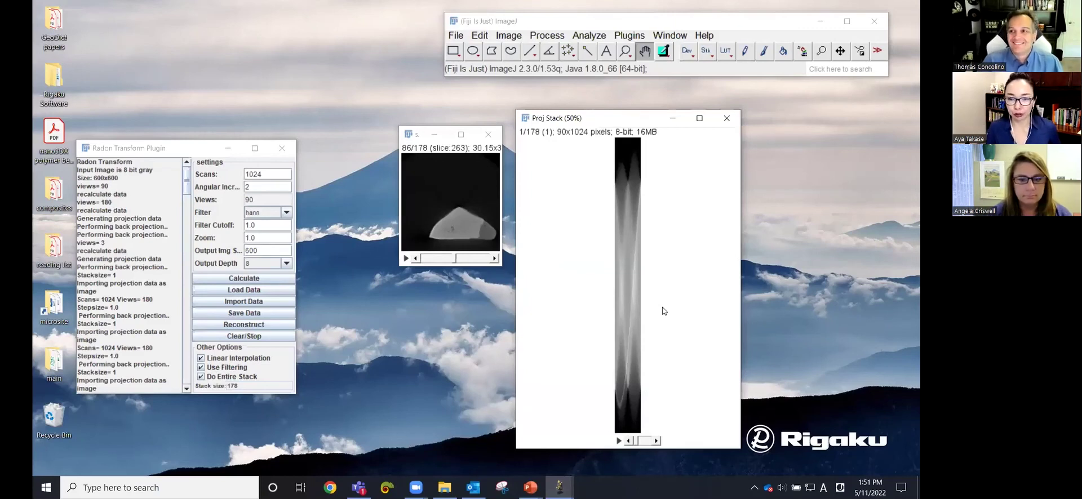
mouse_move(640, 443)
left_mouse_down()
mouse_move(652, 447)
mouse_move(635, 447)
left_mouse_up()
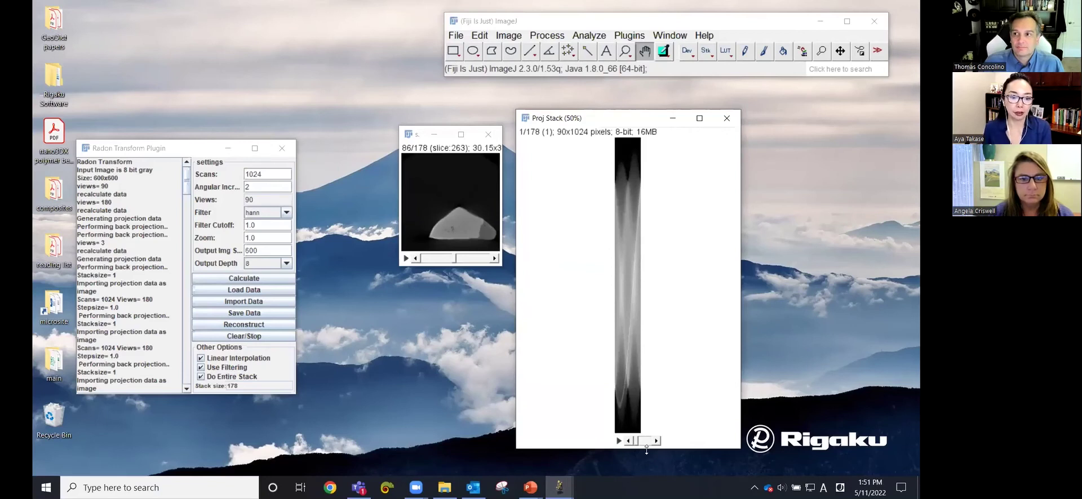
left_click(253, 326)
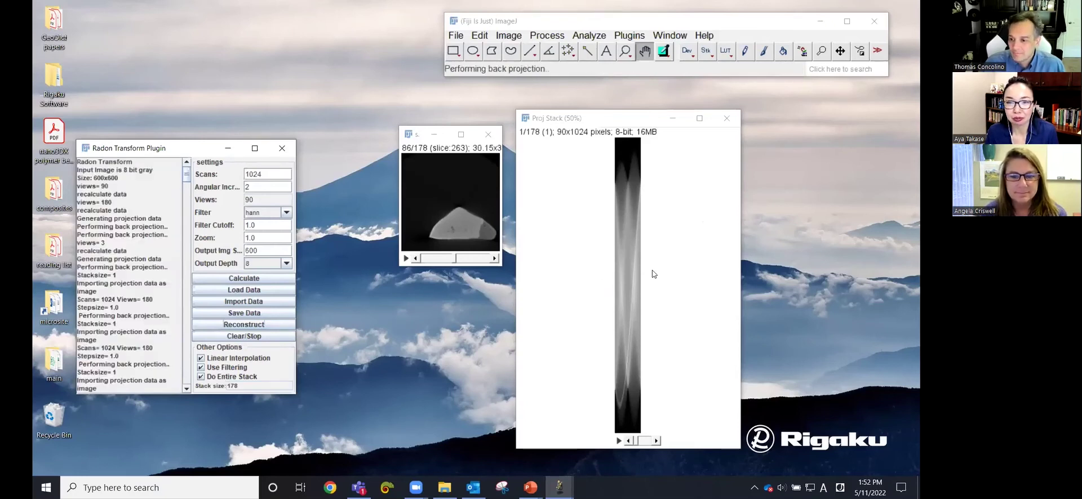
mouse_move(559, 488)
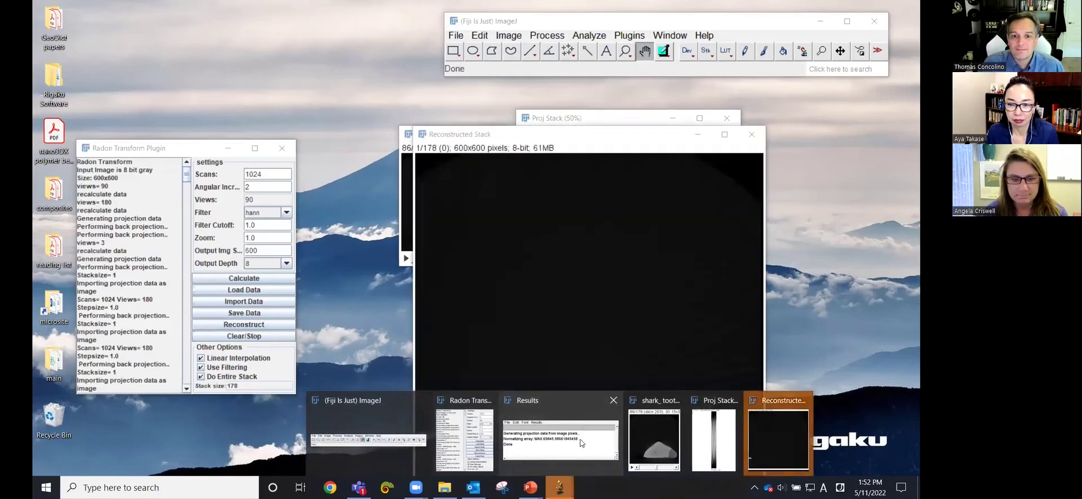
- Move the Reconstructed Stack up-left and scrub its slices through the tooth's middle cross-sections
left_click(569, 134)
left_click_drag(569, 134, 558, 69)
left_click_drag(425, 444, 572, 435)
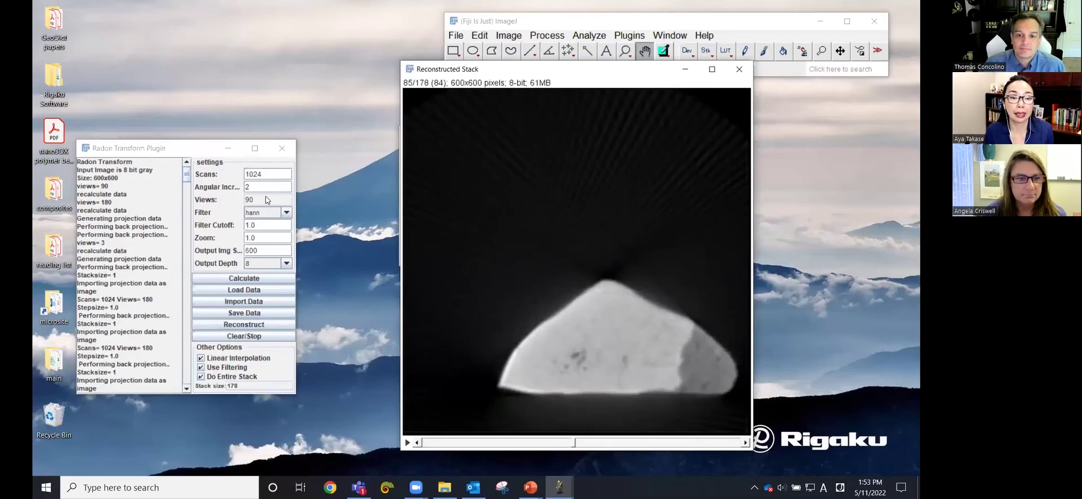
mouse_move(574, 445)
left_mouse_down()
mouse_move(646, 443)
mouse_move(588, 443)
left_mouse_up()
left_click(629, 35)
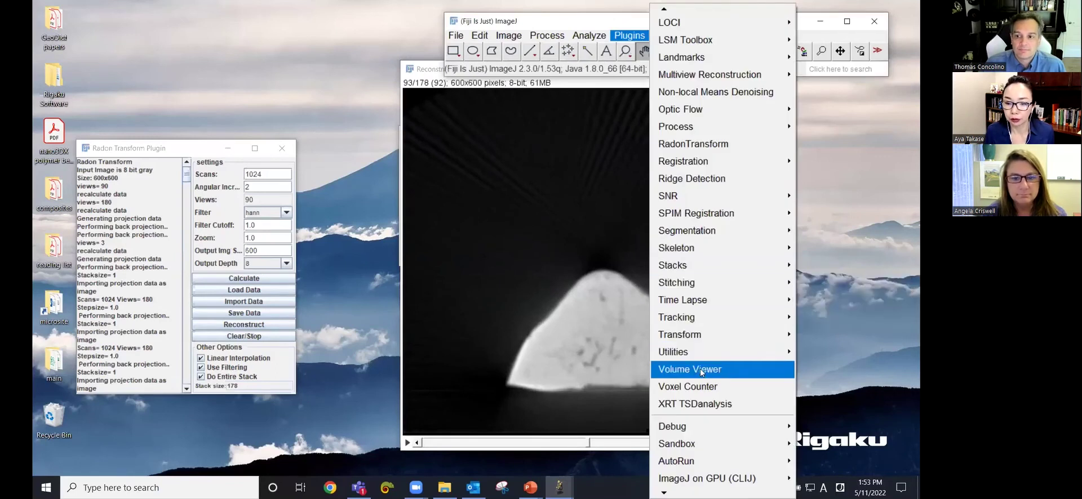
- View the reconstructed tooth in Volume Viewer, adjusting scale and rotation, then close it
left_click(702, 370)
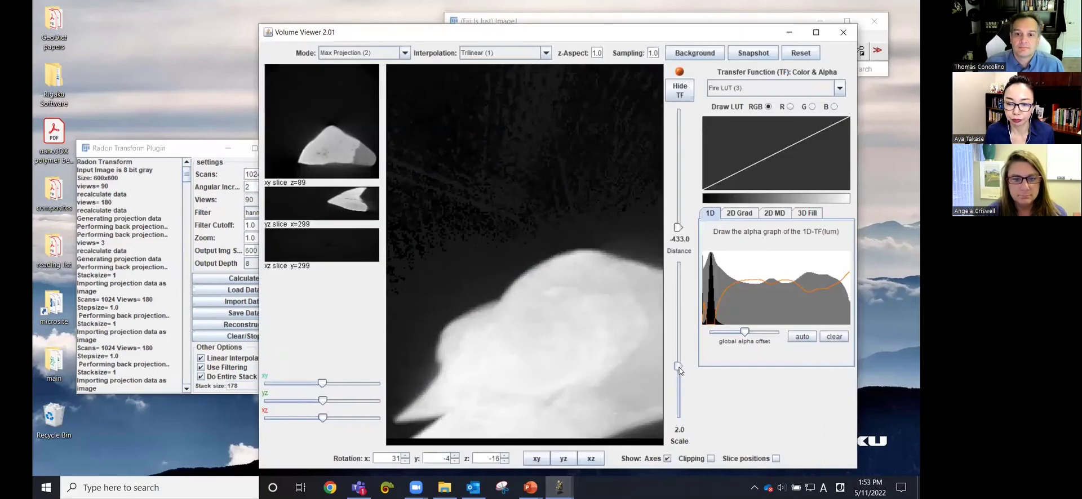
left_click_drag(679, 368, 679, 400)
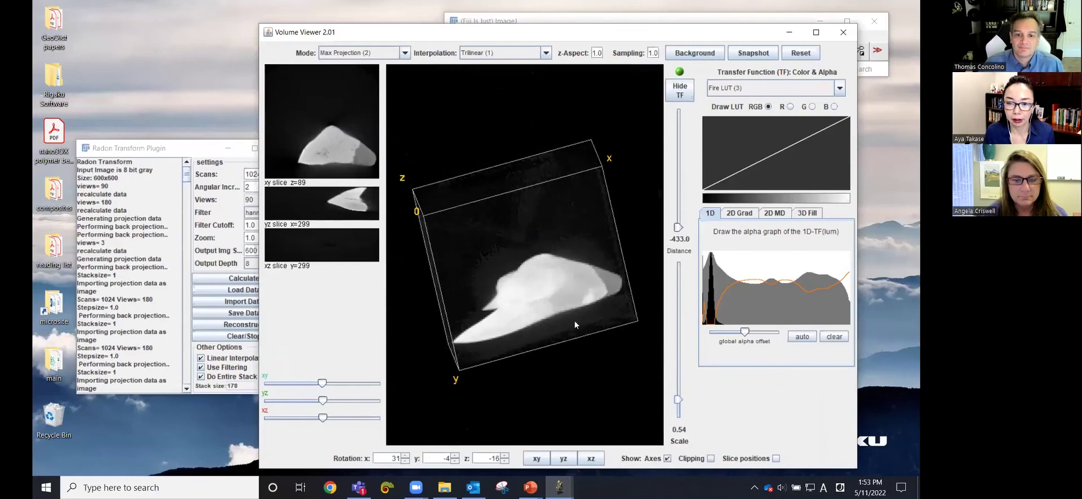
mouse_move(547, 293)
left_mouse_down()
mouse_move(555, 304)
mouse_move(548, 284)
left_mouse_up()
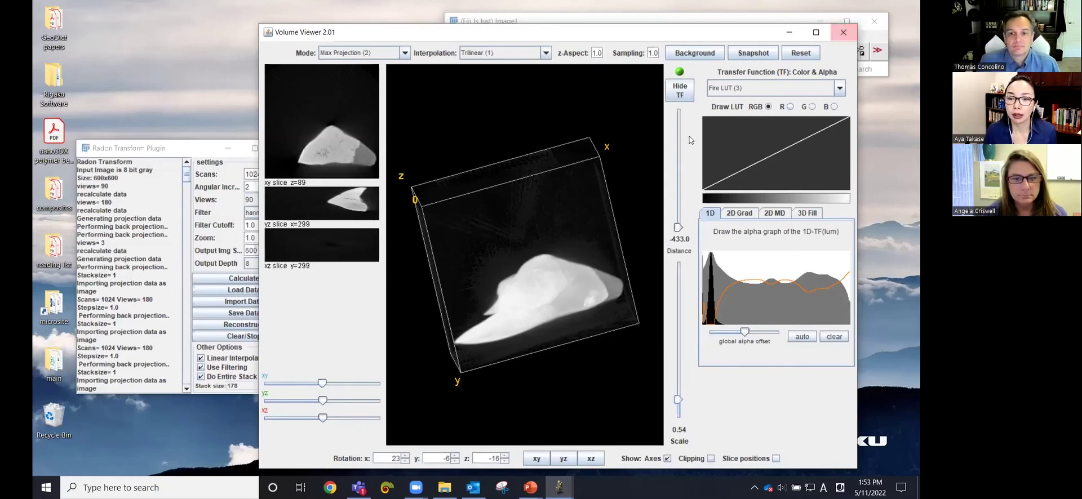
left_click(843, 33)
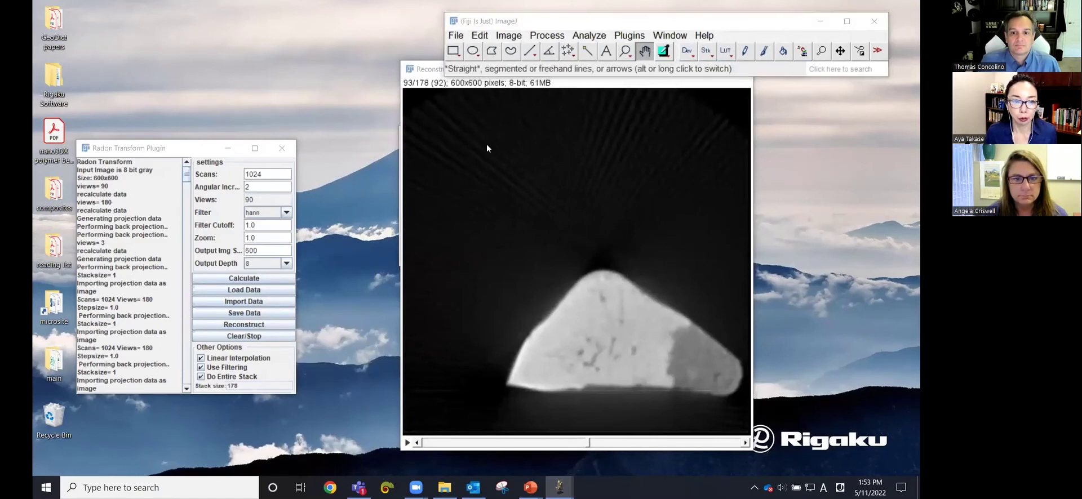
- Advance the PowerPoint presenter view to slide 47, "Things Covered."
mouse_move(531, 487)
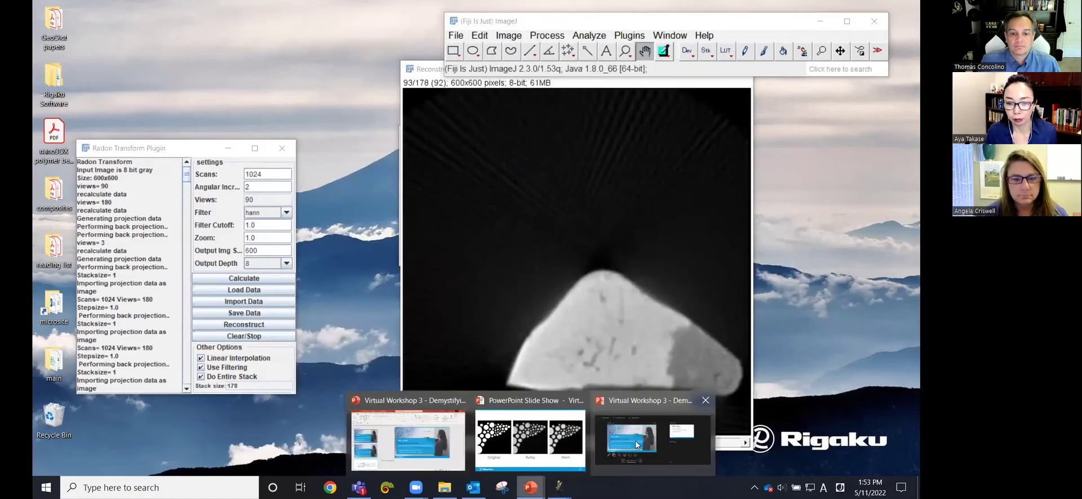
left_click(635, 440)
left_click(379, 439)
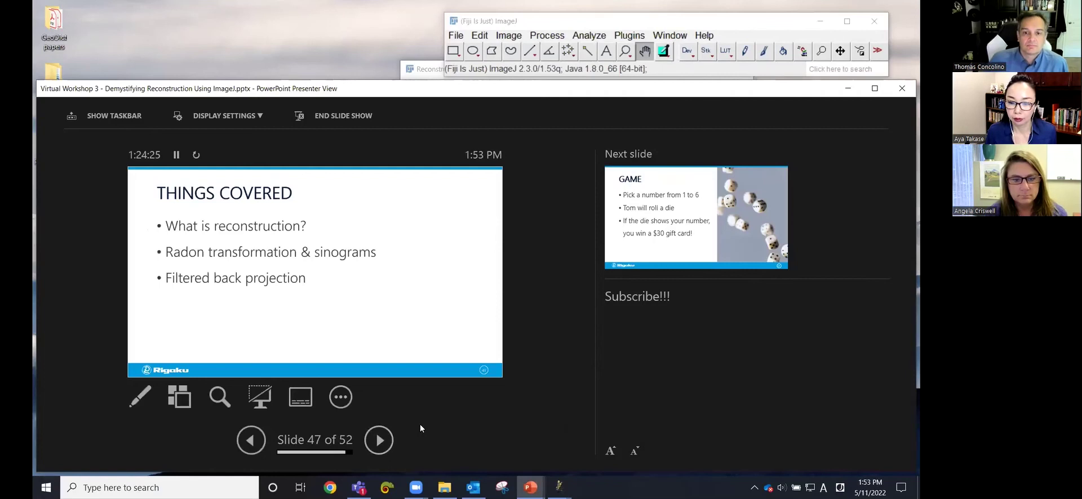